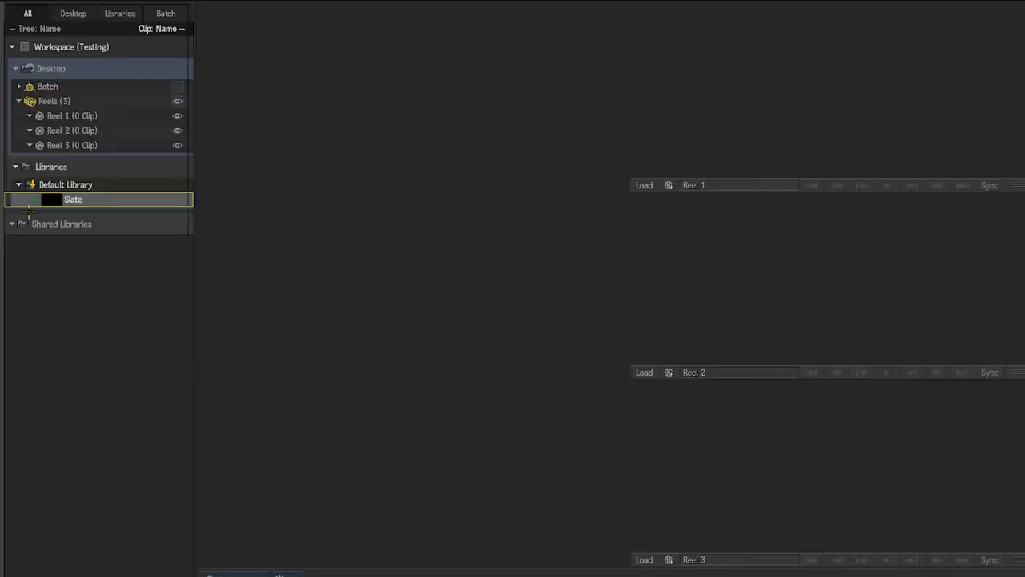
Step: Place the Slate clip from the Default Library in Reel 2, add a Text effect to its segment and open the effect's editor
drag(50, 196, 806, 268)
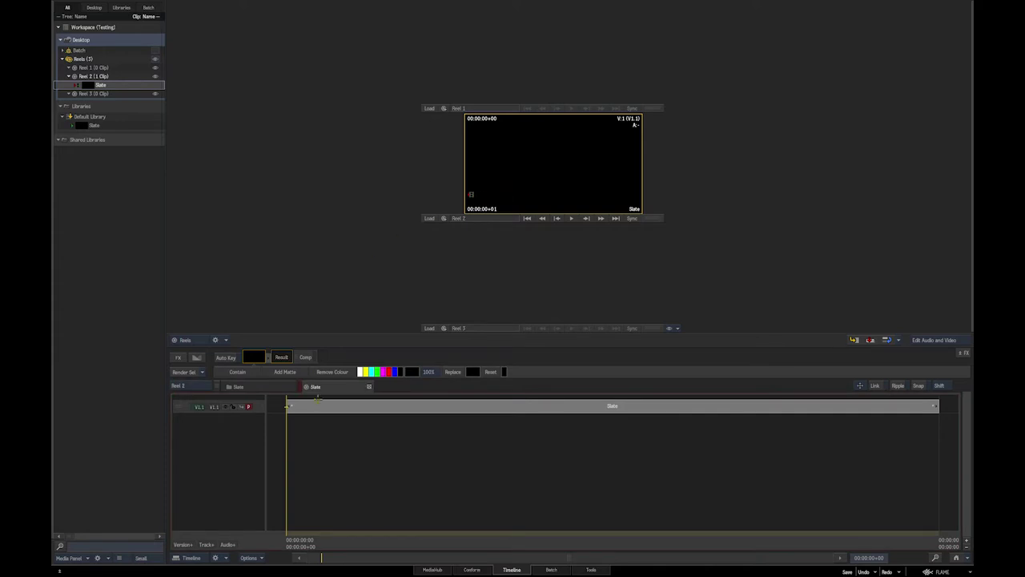
click(321, 412)
click(178, 357)
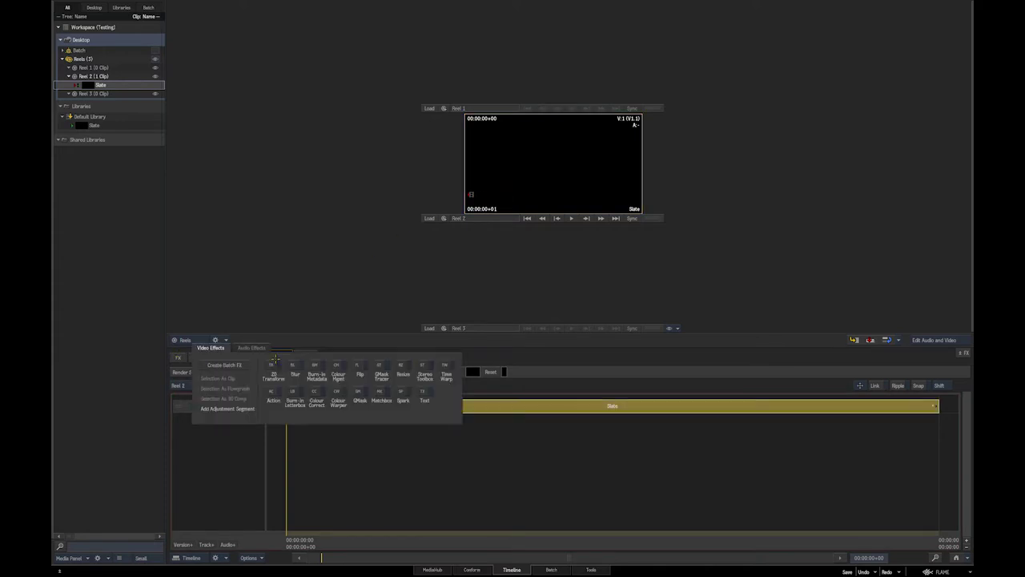
click(422, 393)
click(287, 358)
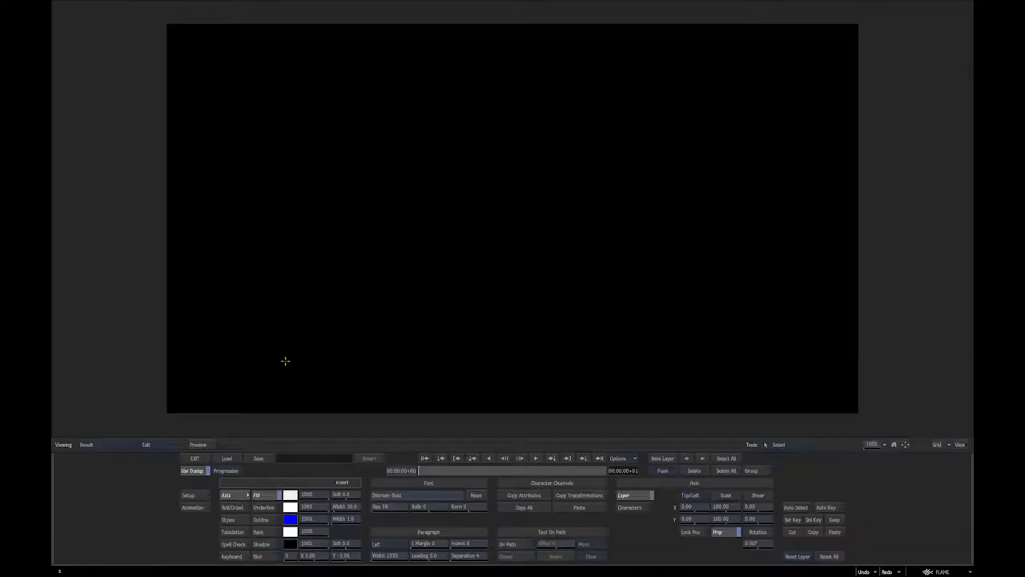
Step: Load the slate_template text setup from the templates subfolder of the flameslater folder in the user's home directory
click(228, 458)
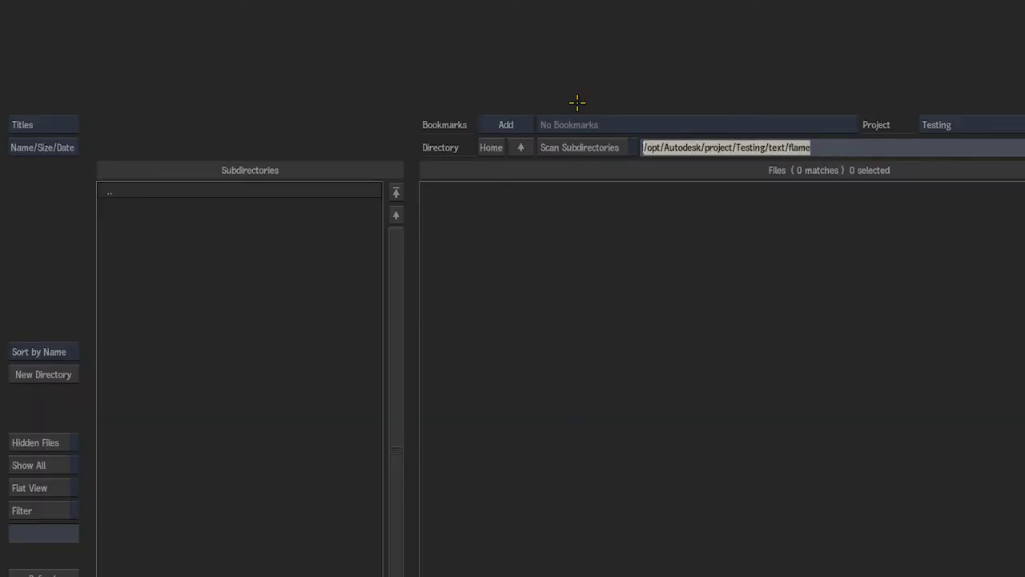
key(BackSpace)
text(/home/)
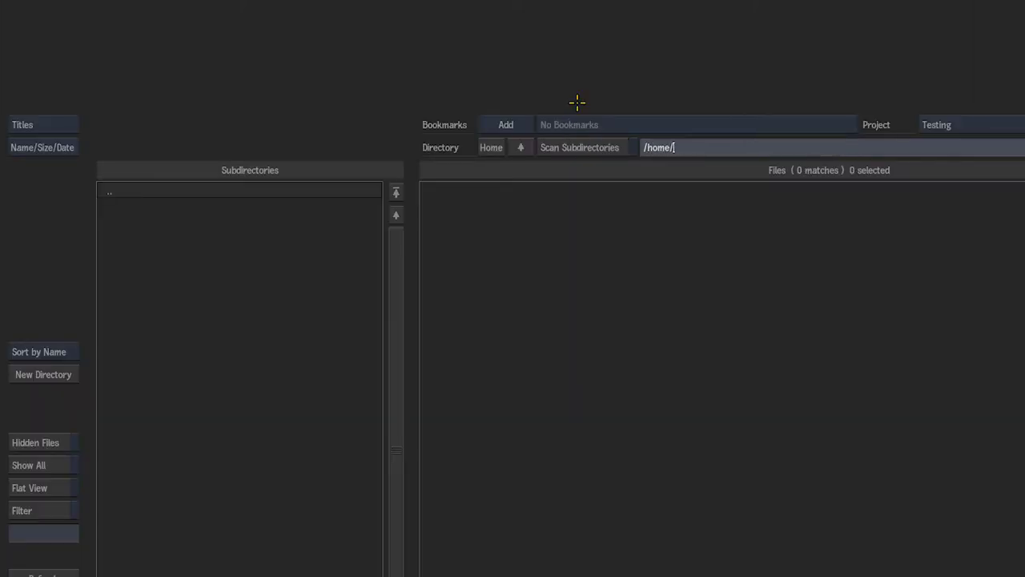
text(bobm/flameslater)
key(Return)
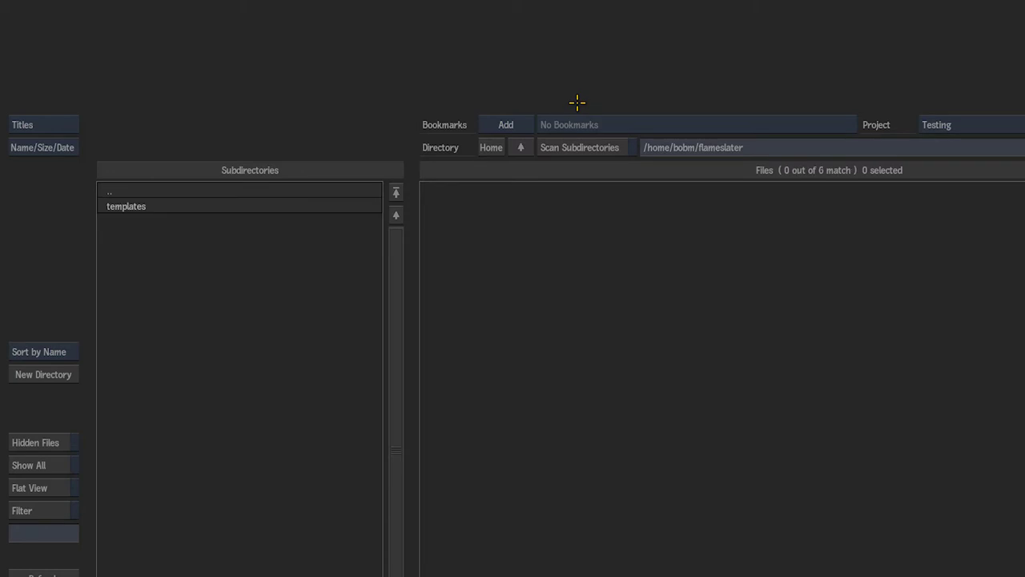
click(113, 206)
click(108, 192)
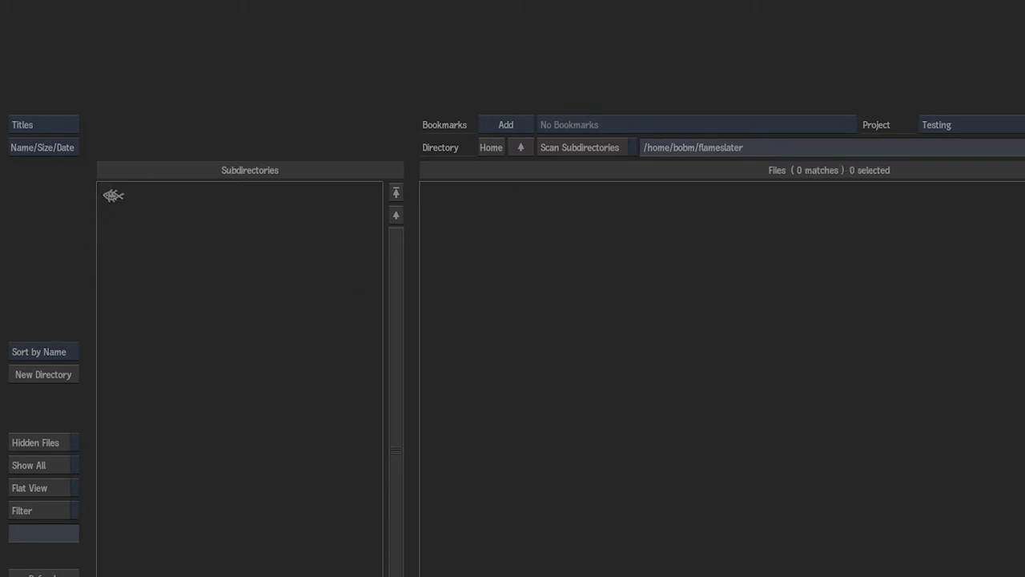
click(133, 205)
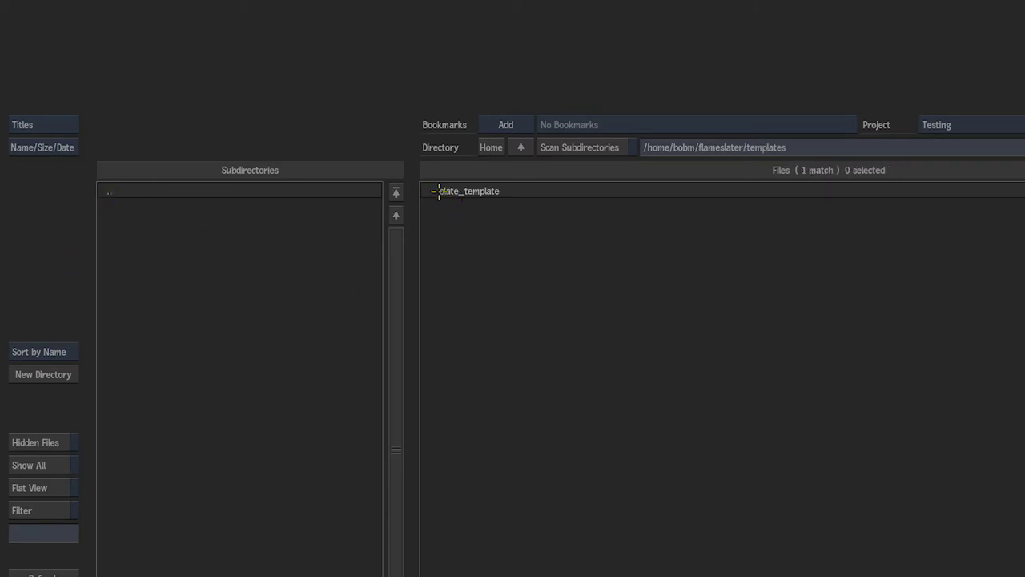
double_click(439, 190)
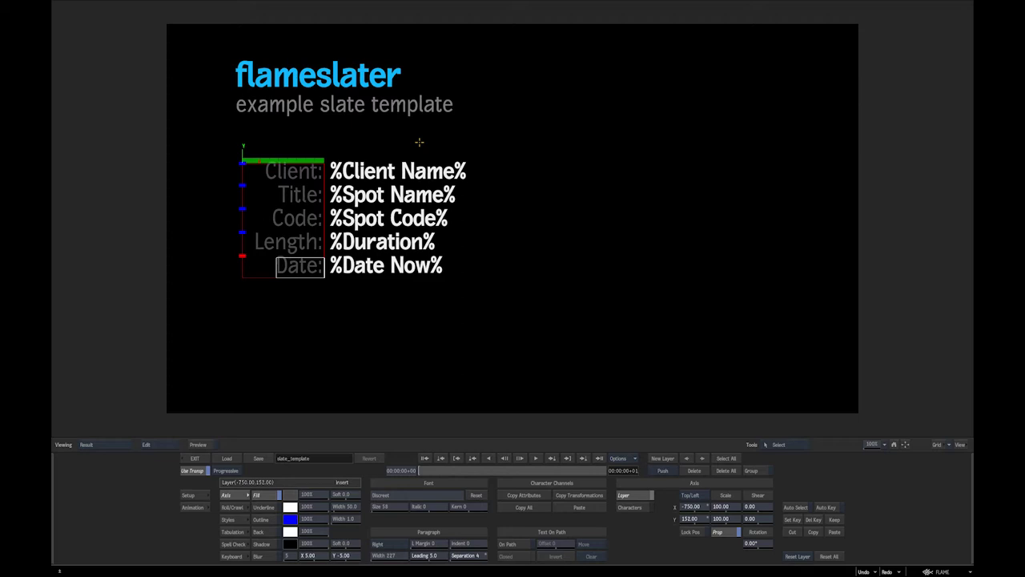
Step: Examine the template's percent-delimited placeholders for client name, spot name, spot code, duration and date, and leave the text editor
click(400, 196)
click(468, 172)
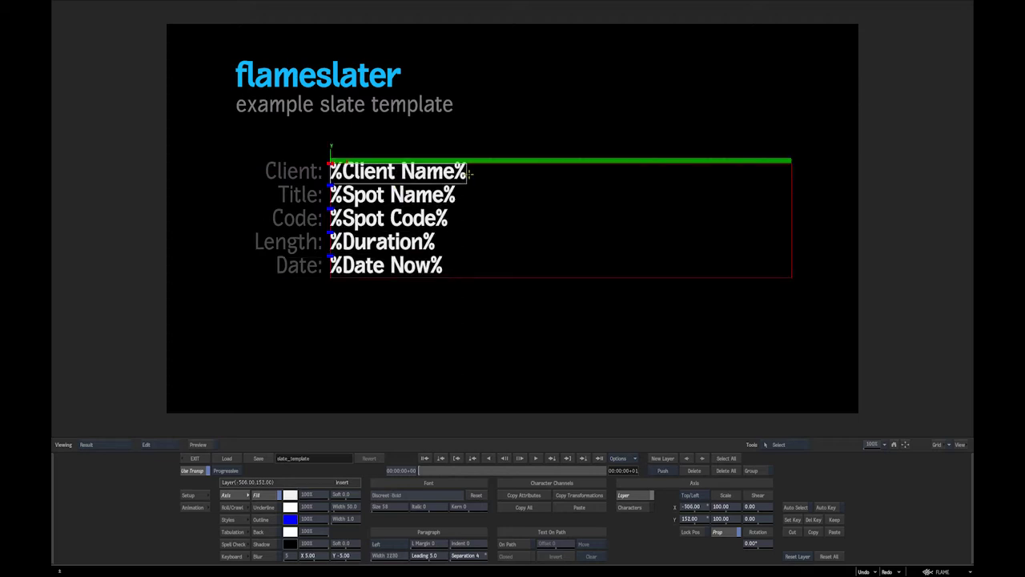
drag(473, 172, 330, 172)
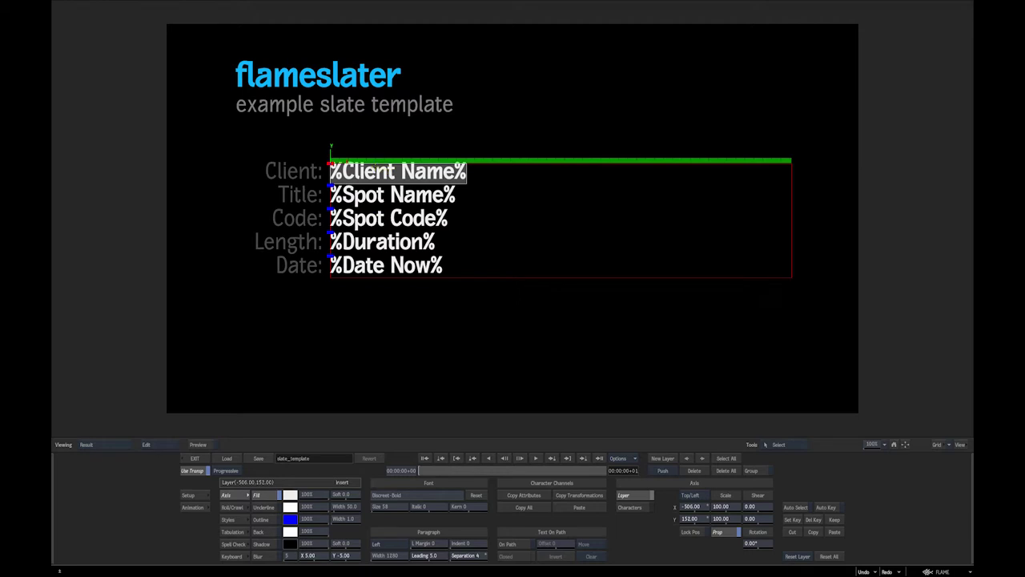
click(346, 175)
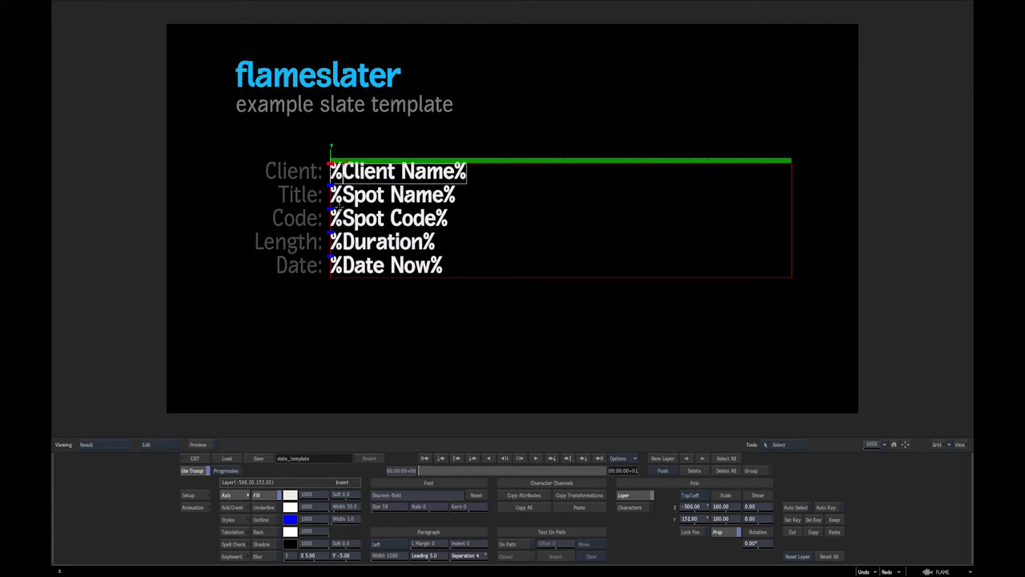
drag(331, 218, 450, 221)
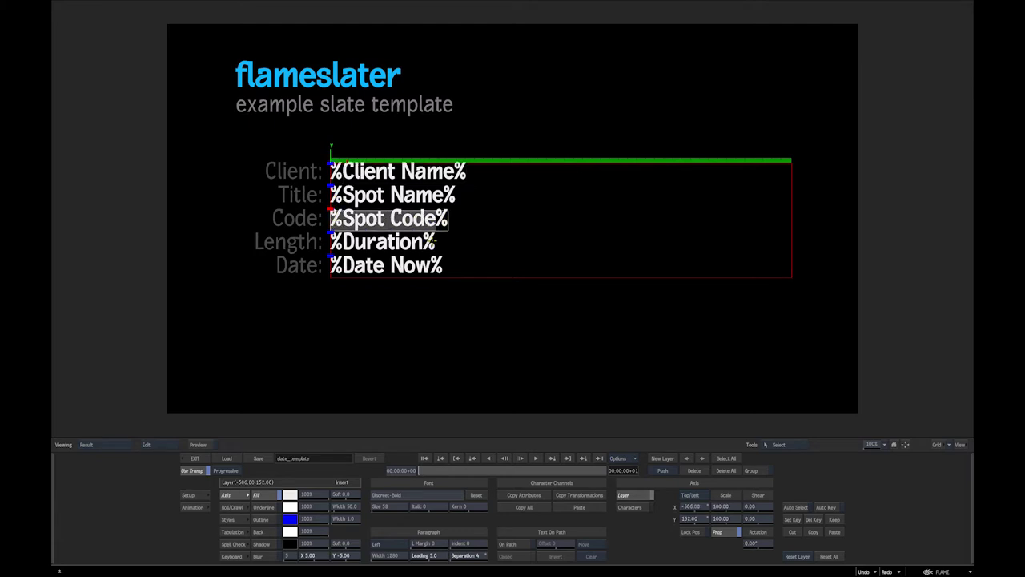
click(344, 221)
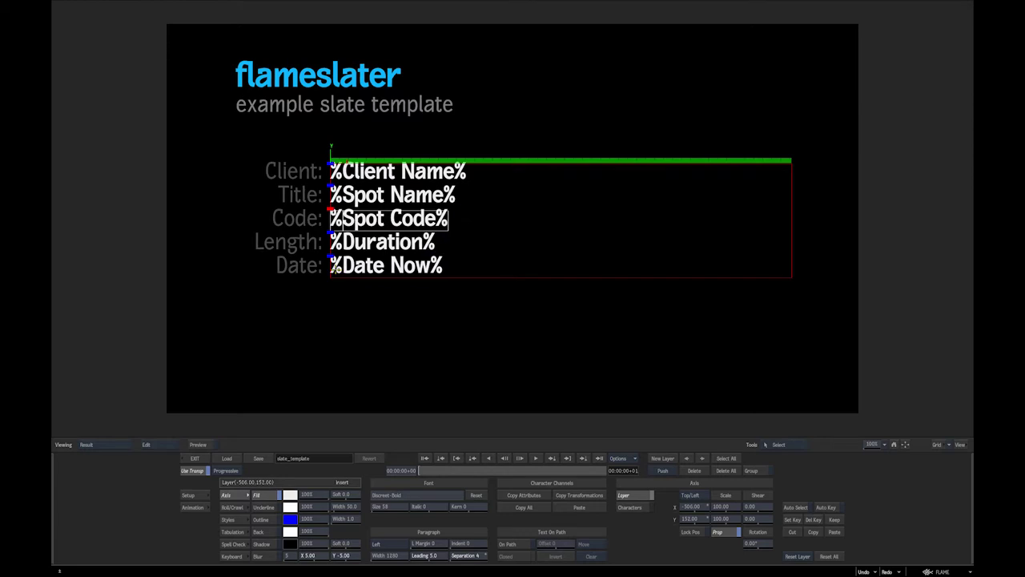
click(336, 269)
drag(335, 269, 445, 272)
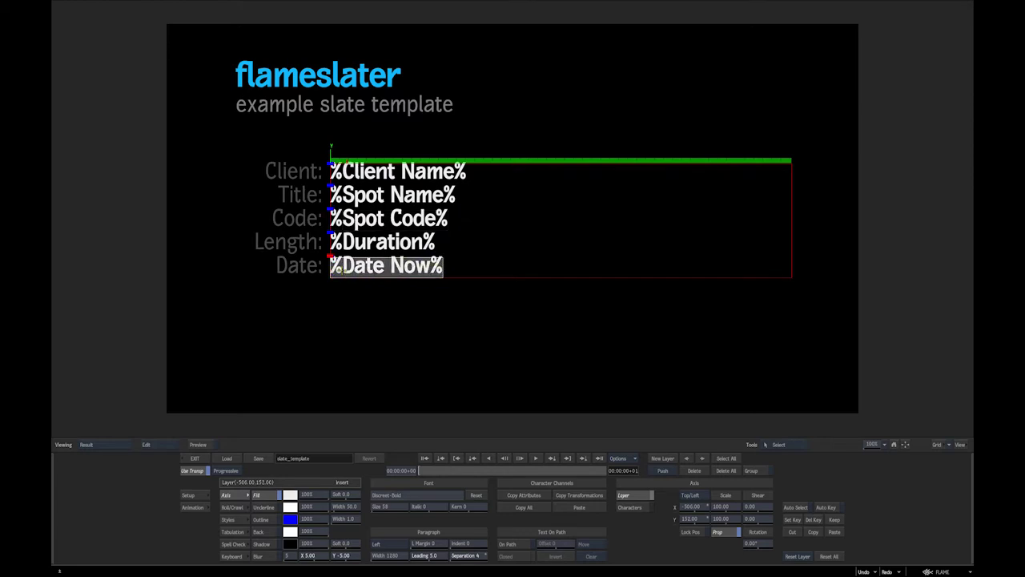
click(340, 269)
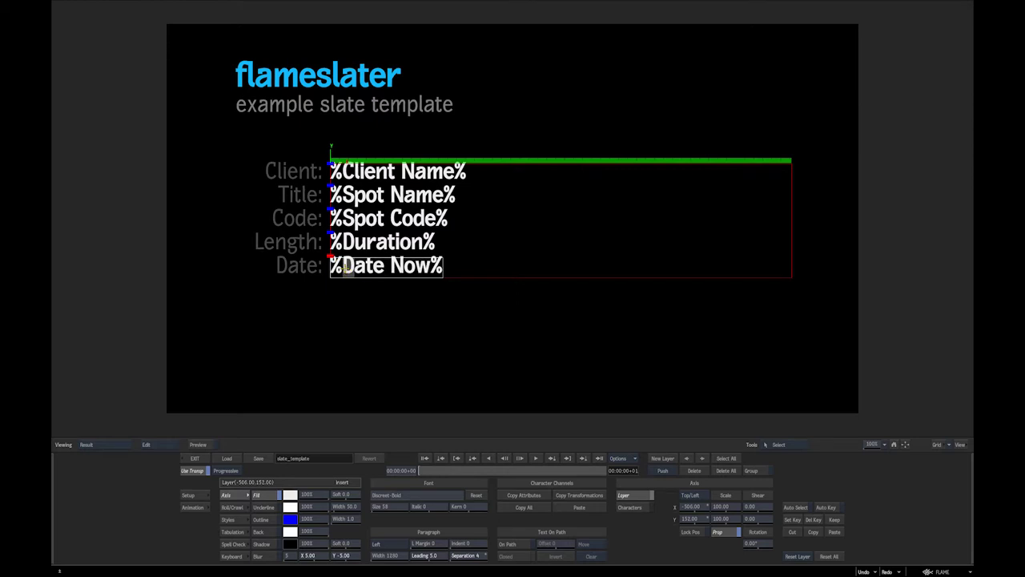
drag(340, 269, 443, 272)
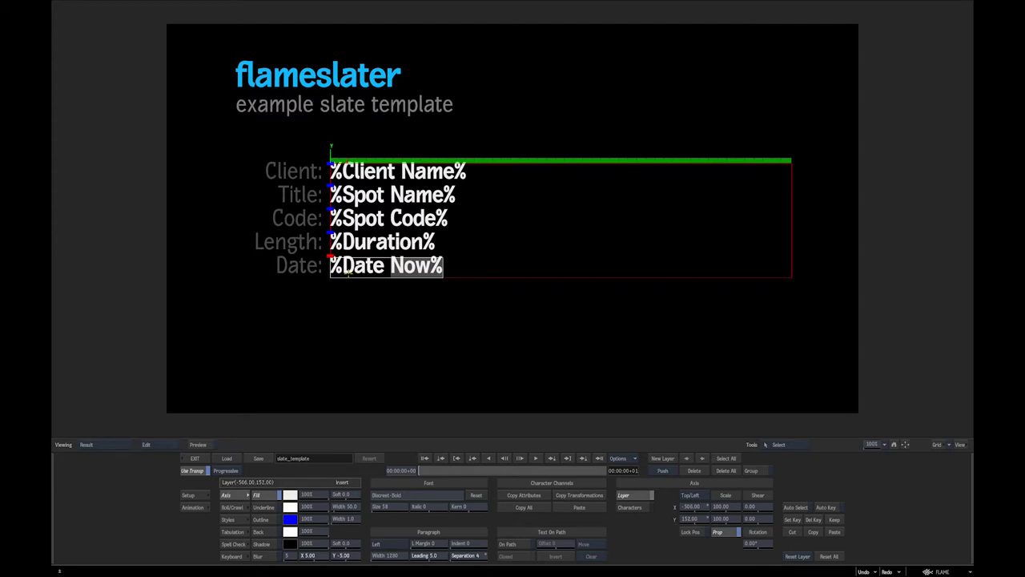
click(336, 277)
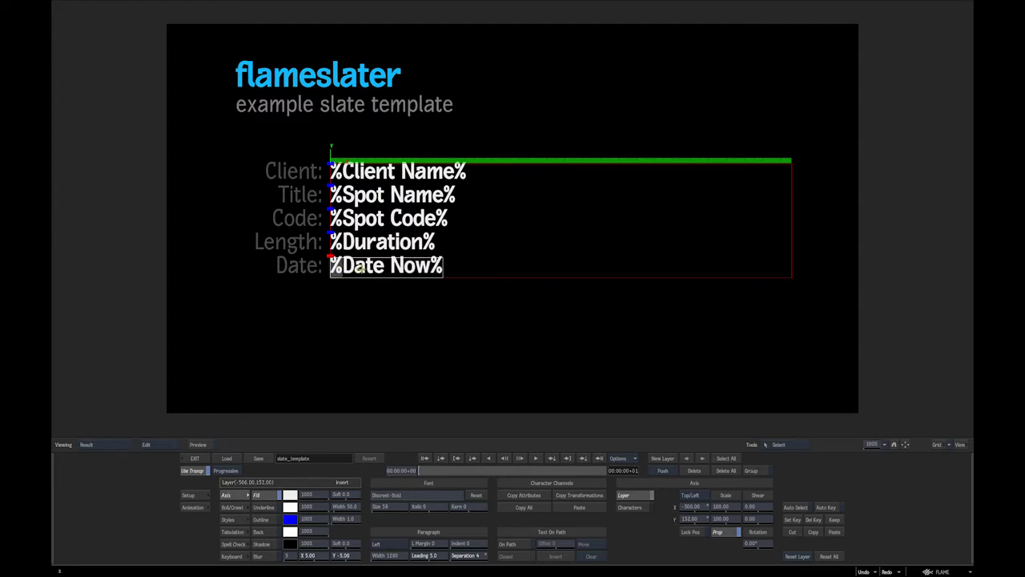
click(361, 268)
click(386, 272)
click(196, 458)
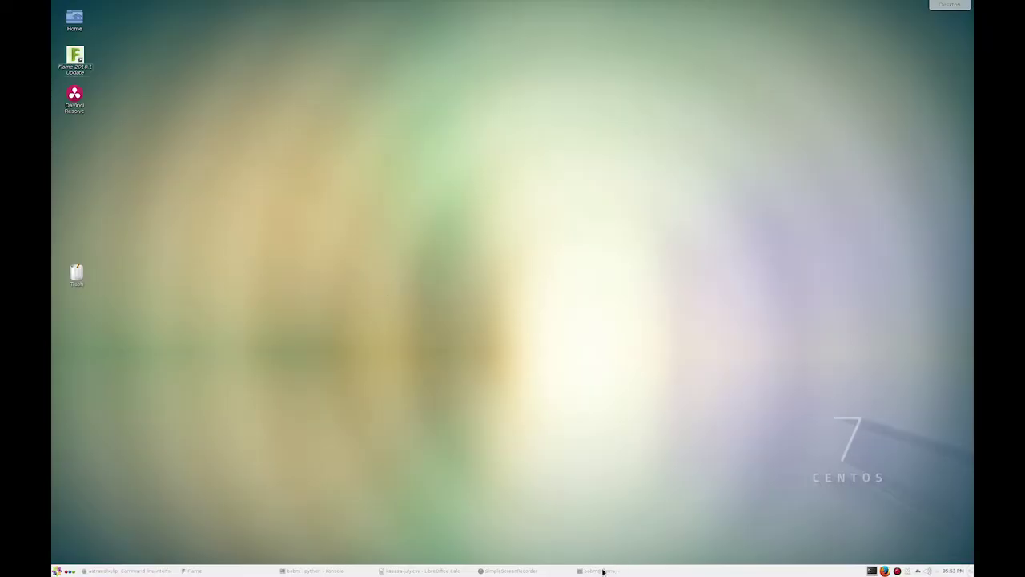
Step: Switch to the terminal, change to /opt/Autodesk/project/Testing/text/flame/ and list its contents
click(602, 570)
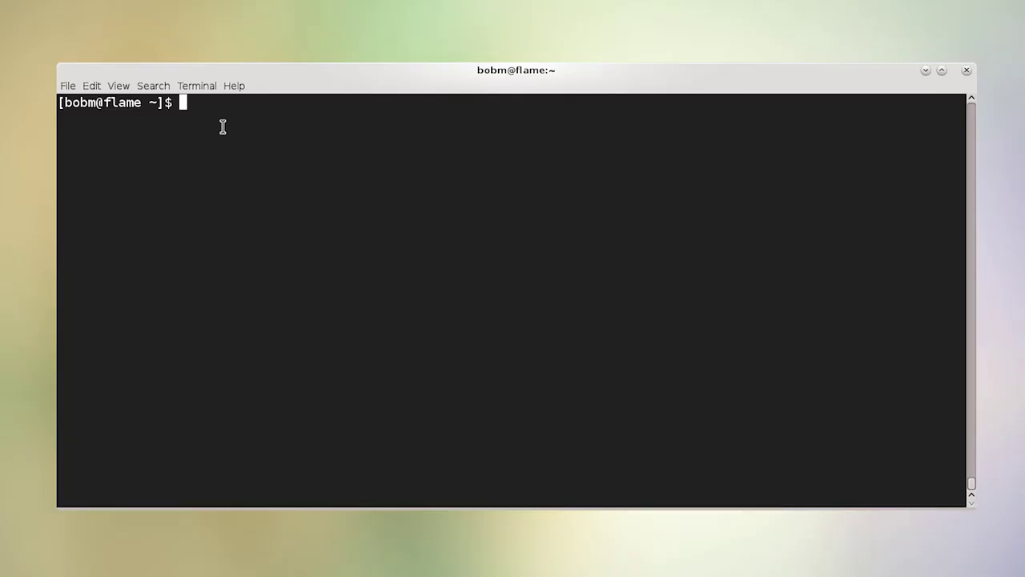
text(cd /op)
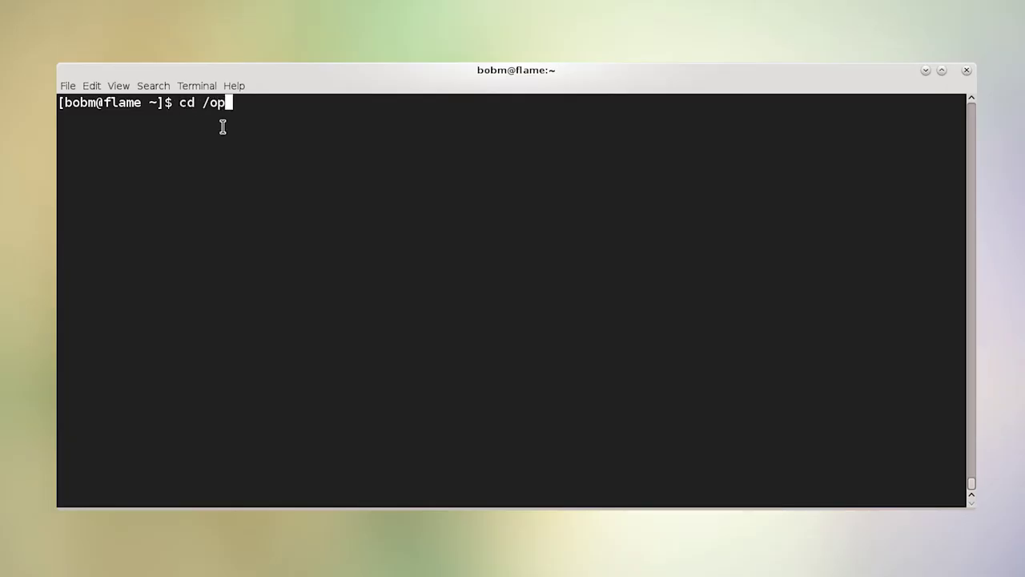
text(t/Autodesk/project/)
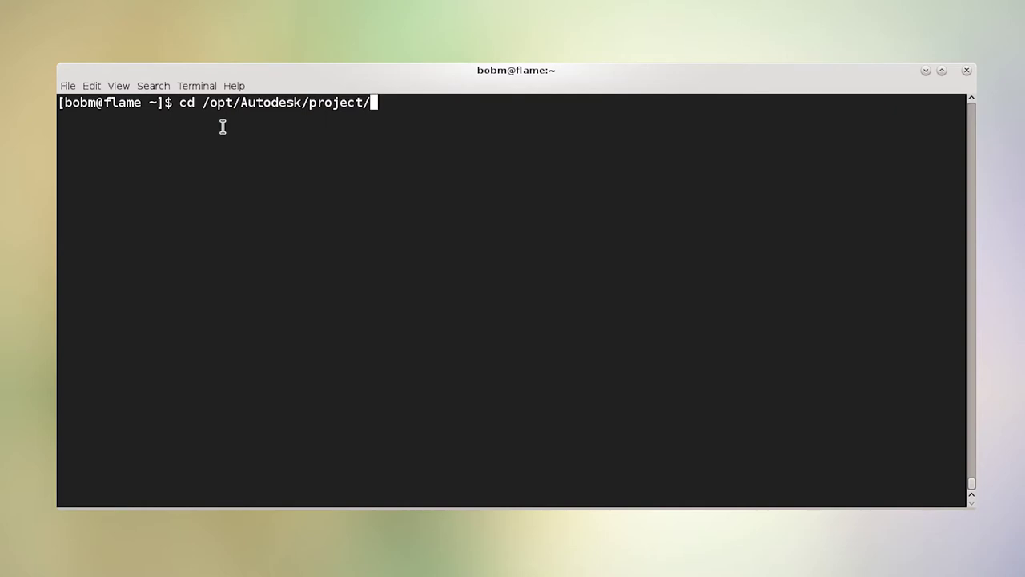
text(Tes)
key(Tab)
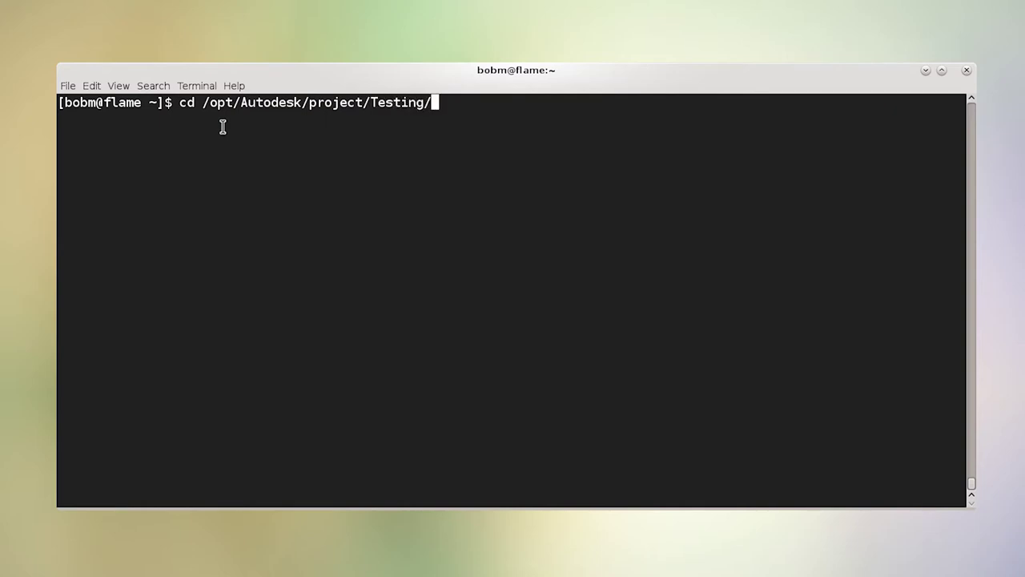
text(te)
key(Tab)
text(fl)
key(Tab)
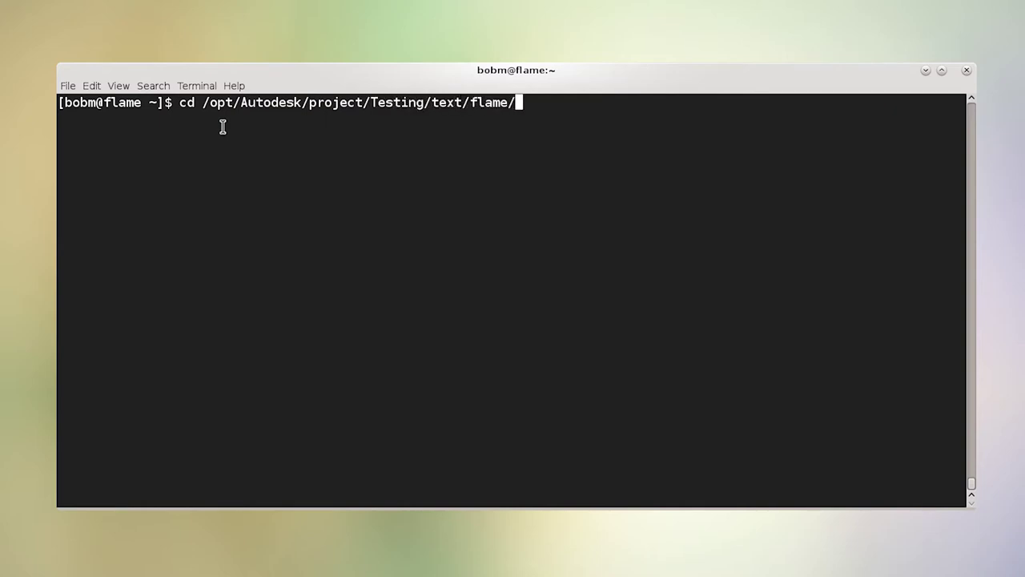
key(Return)
text(ls)
key(Return)
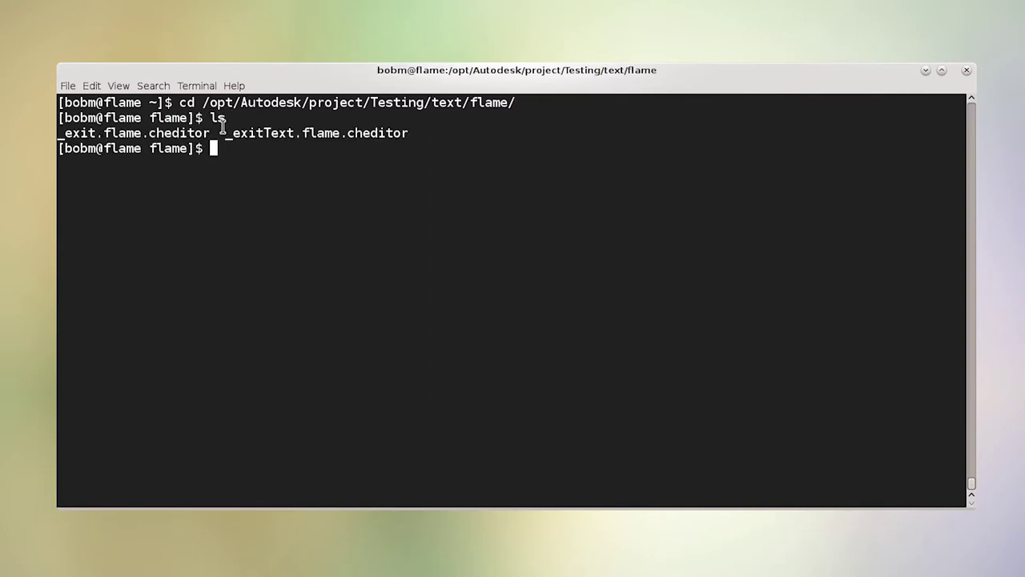
Step: Create a directory named slates inside the project's flame text folder and change into it
text(mkdir slates)
key(Return)
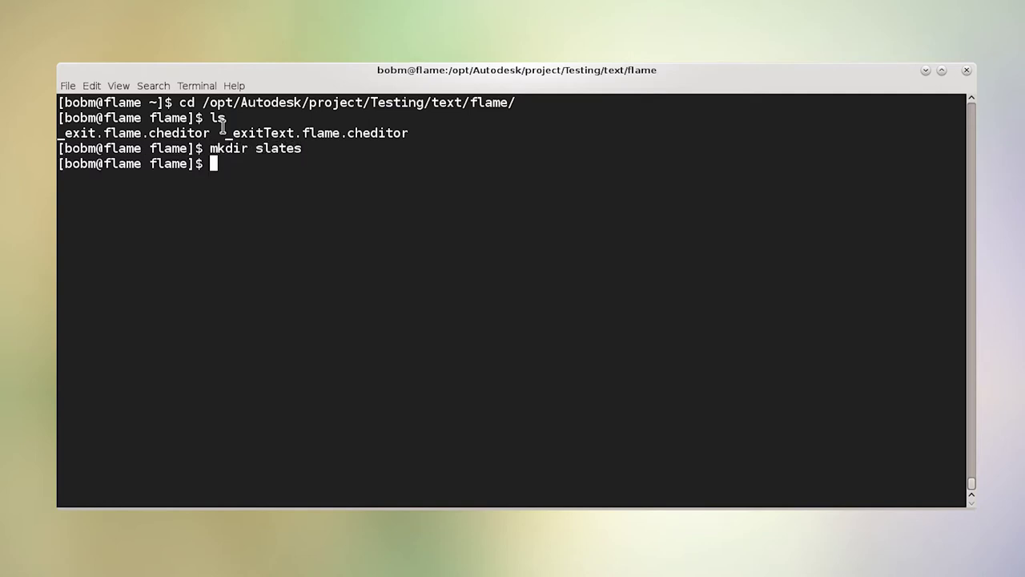
text(cd slates)
key(Return)
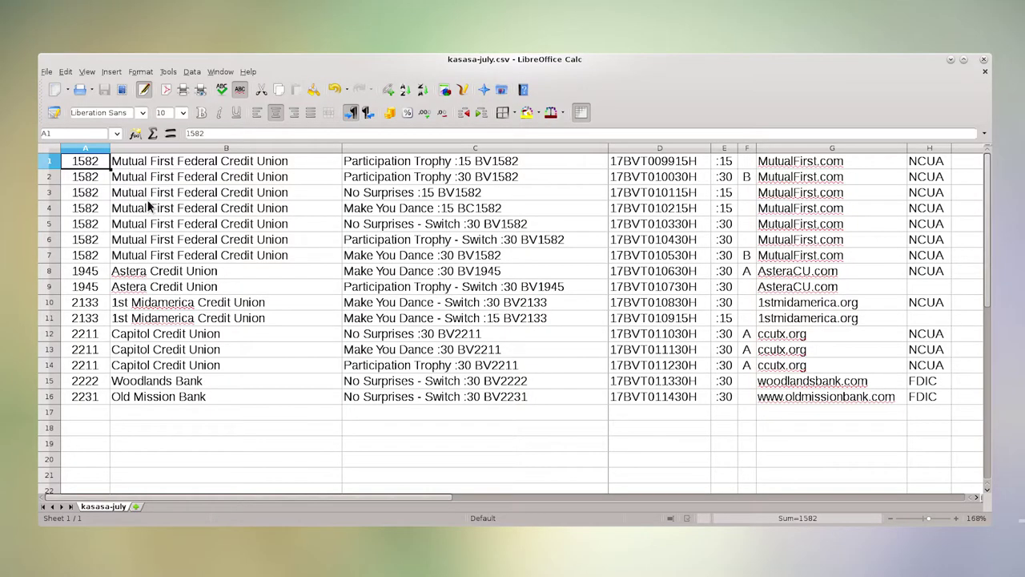
Step: Review the spot list's columns in kasasa-july.csv in LibreOffice Calc and minimize the spreadsheet window
click(248, 165)
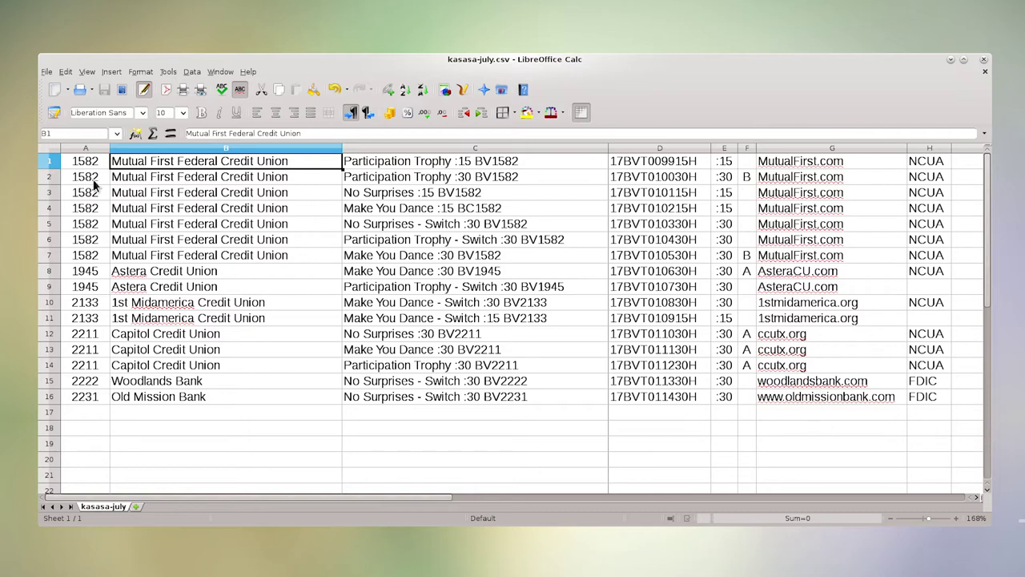
click(46, 72)
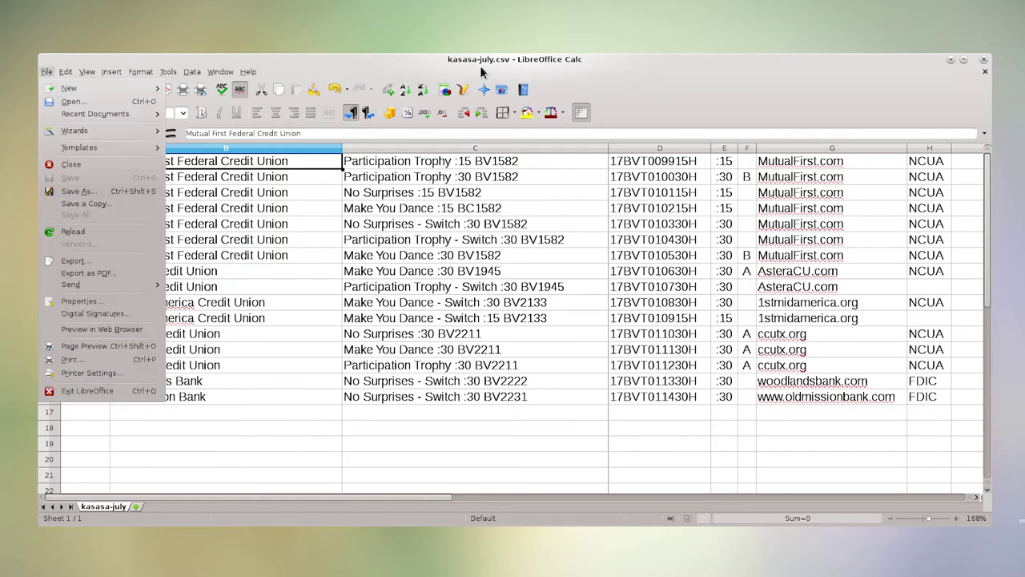
click(359, 78)
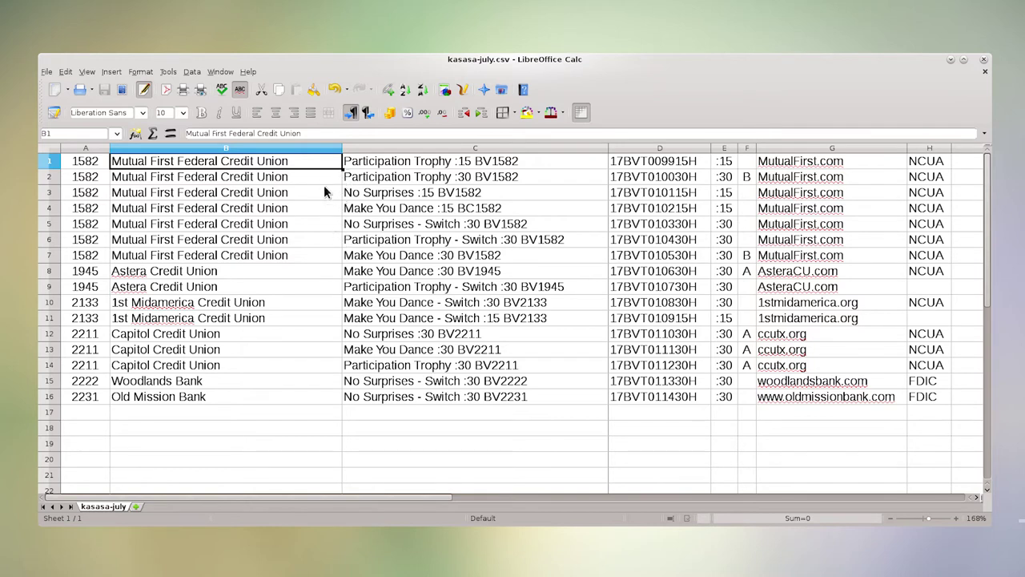
click(951, 61)
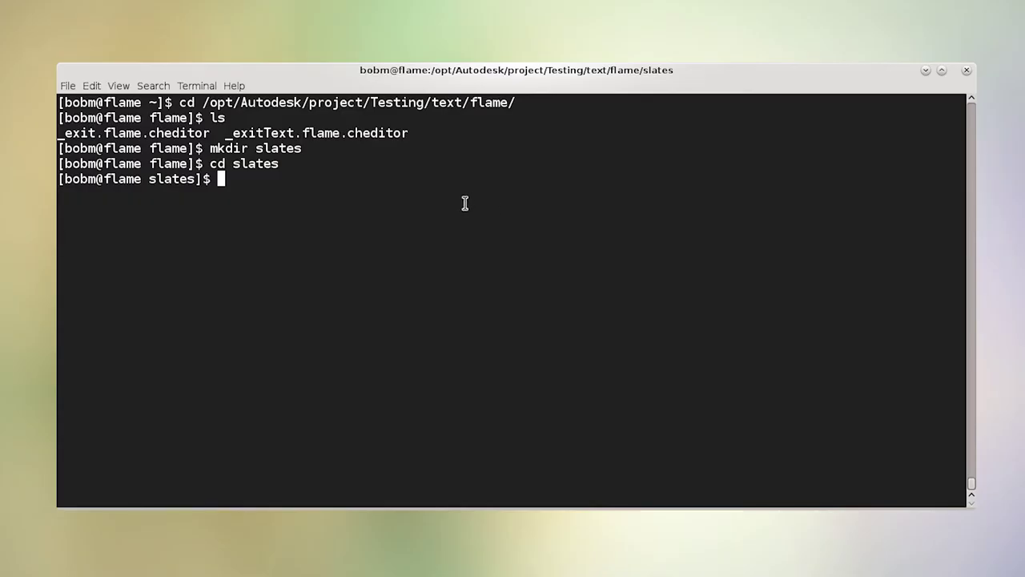
Step: Clear the terminal and print the current working directory with pwd
key(ctrl+l)
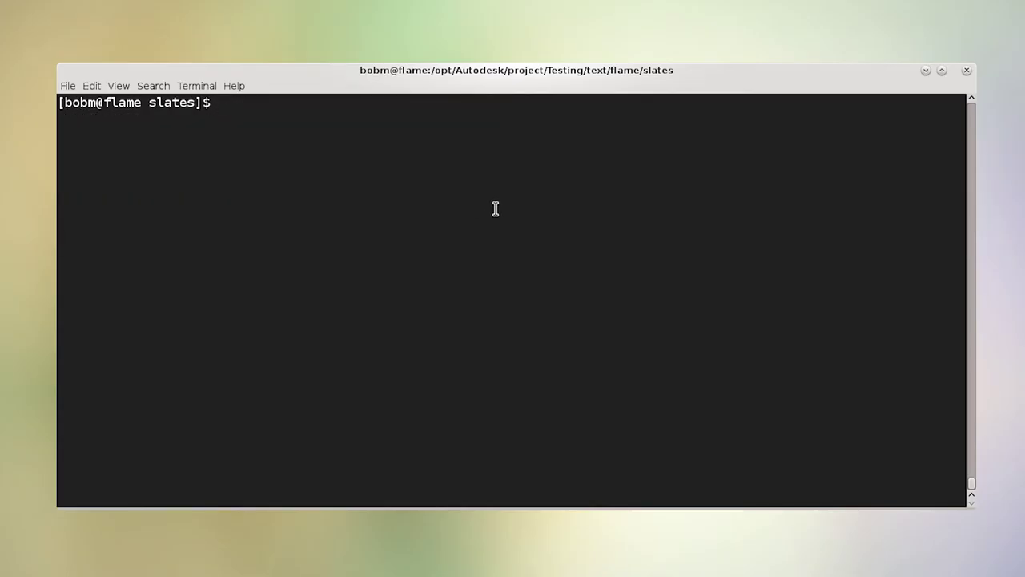
text(pwd)
key(Return)
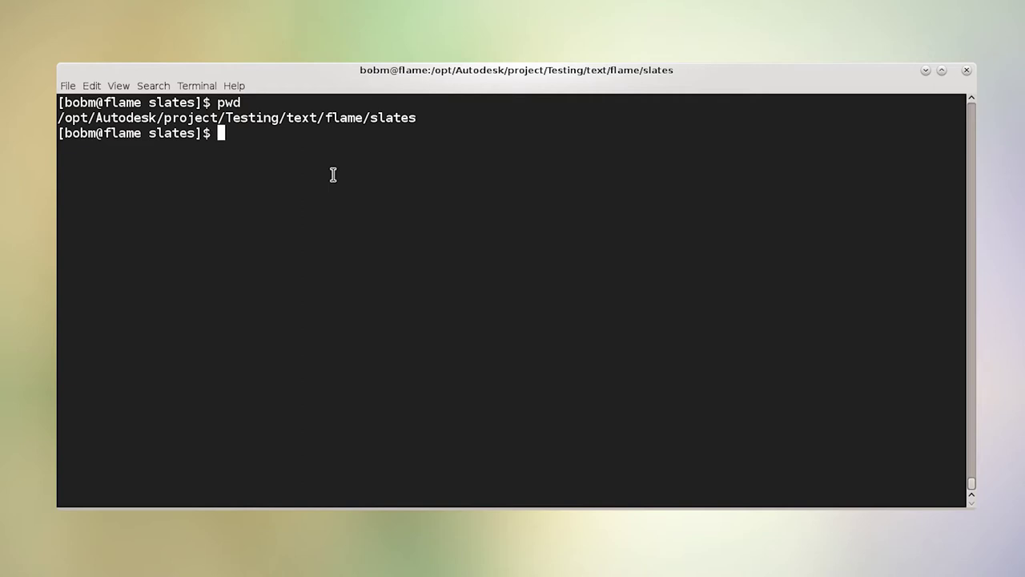
Step: Run slater without arguments to show its usage text and examine the CSVFILE argument
text(slater)
key(Return)
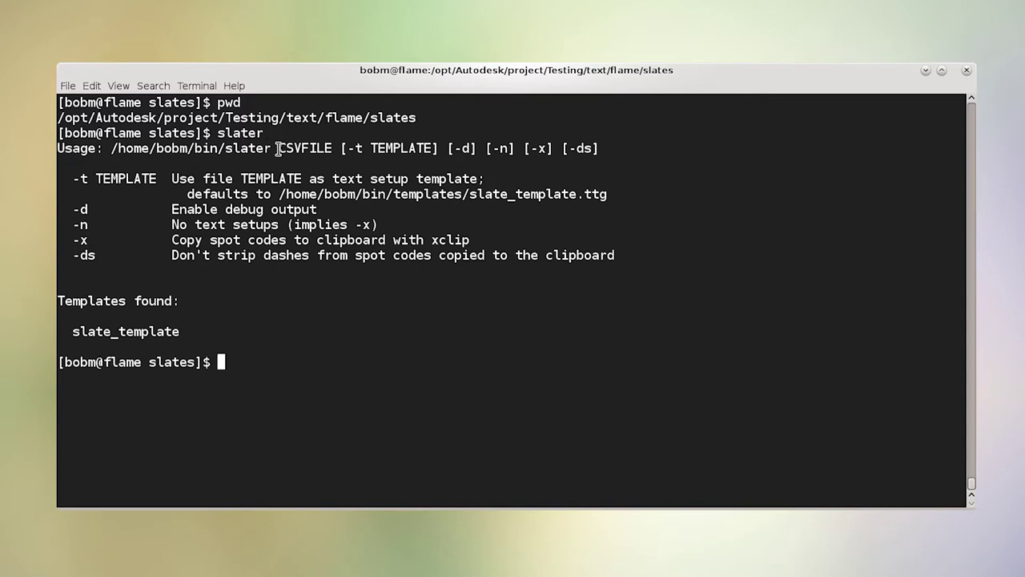
drag(279, 149, 331, 148)
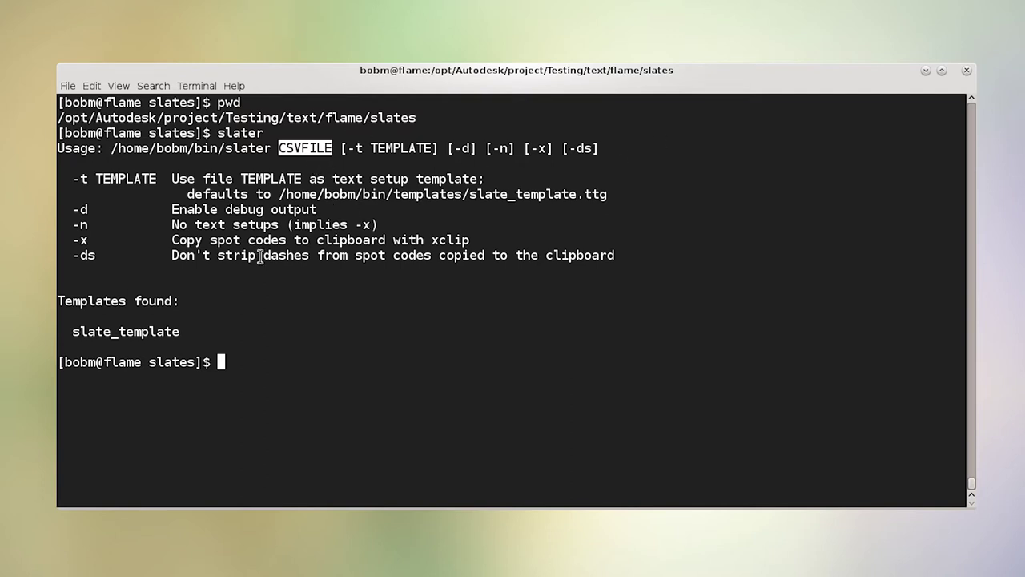
Step: List the contents of ~/flameslater and its templates subfolder
click(269, 163)
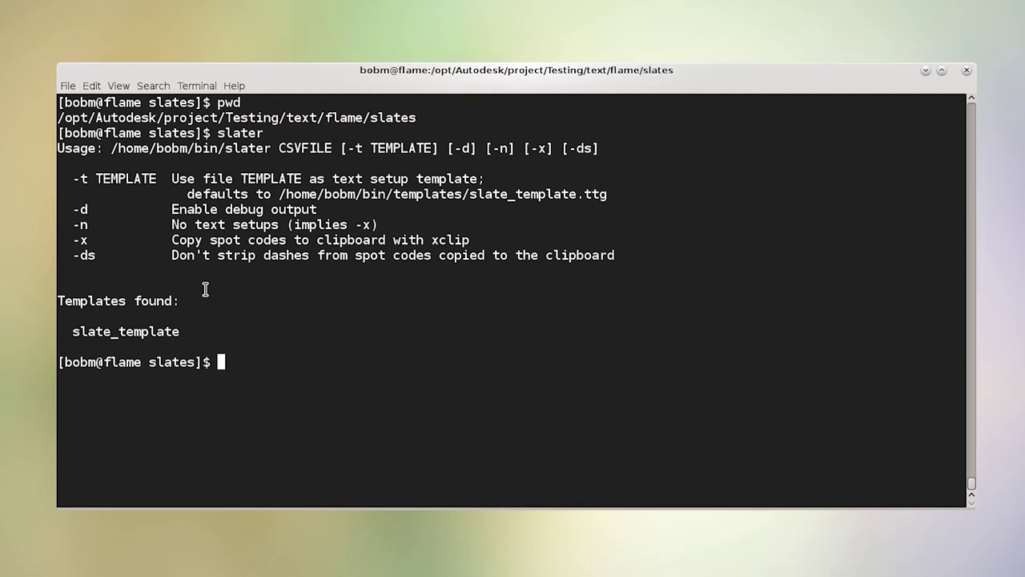
text(ls ~/flameslater)
key(Return)
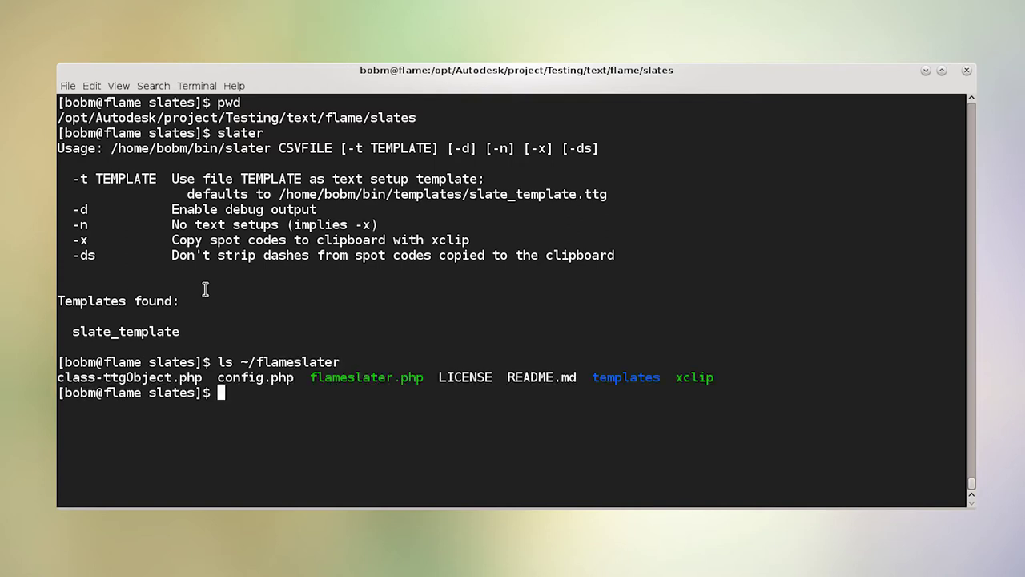
key(Up)
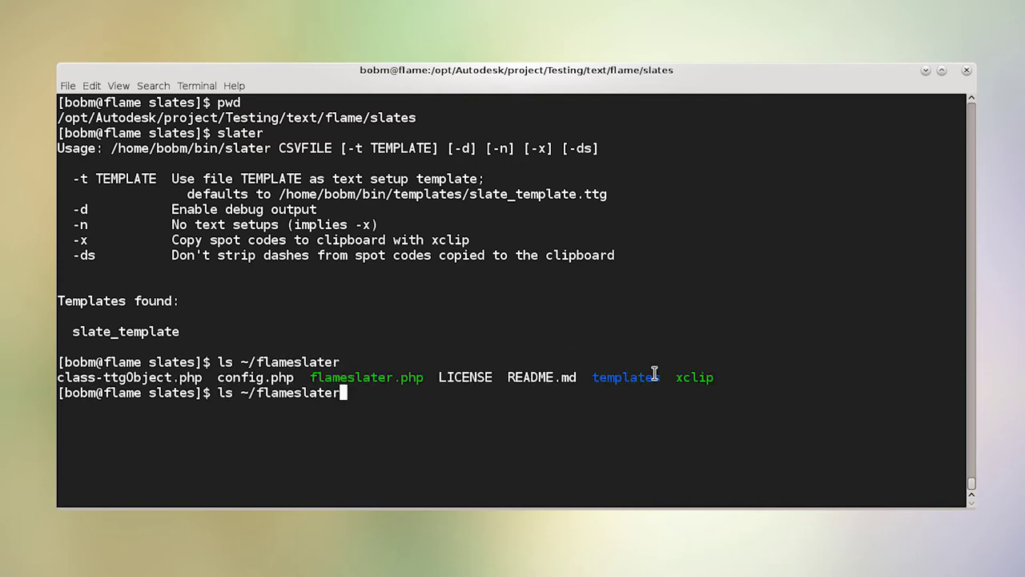
text(/te)
key(Tab)
key(Return)
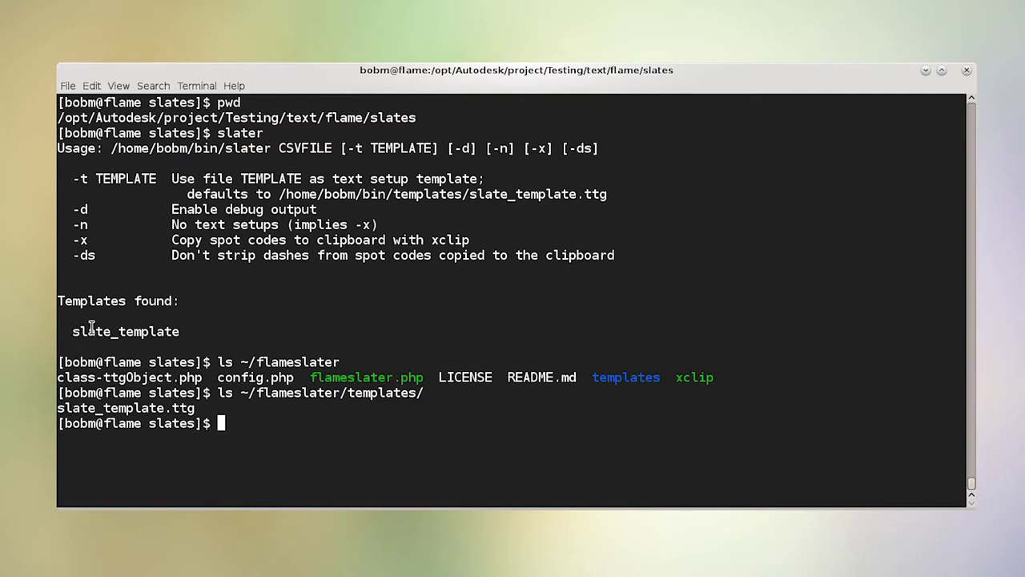
Step: Examine the slate_template entry under the found templates and the default path for the -t option in slater's usage text
drag(72, 331, 180, 331)
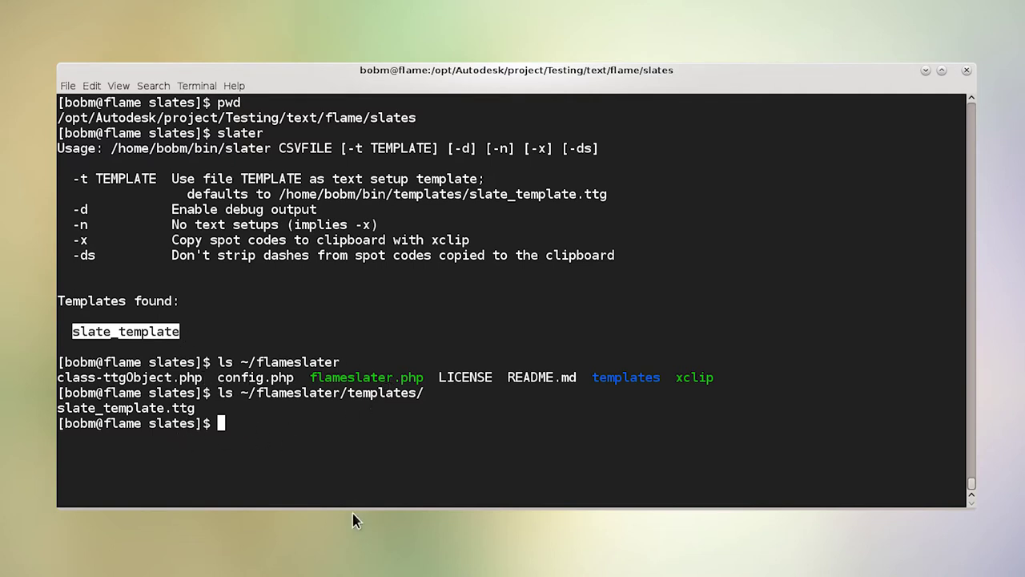
click(322, 468)
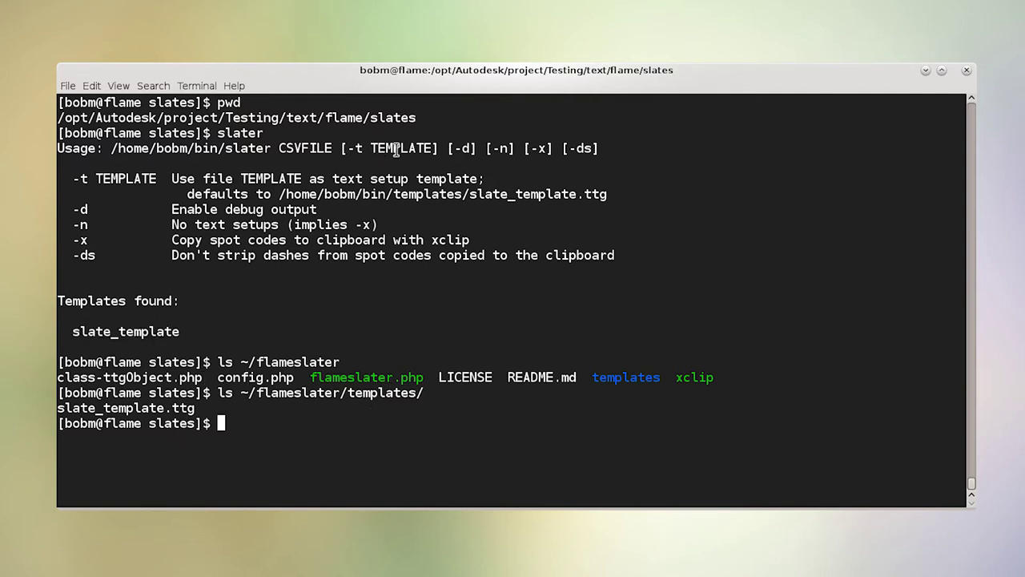
drag(187, 194, 607, 194)
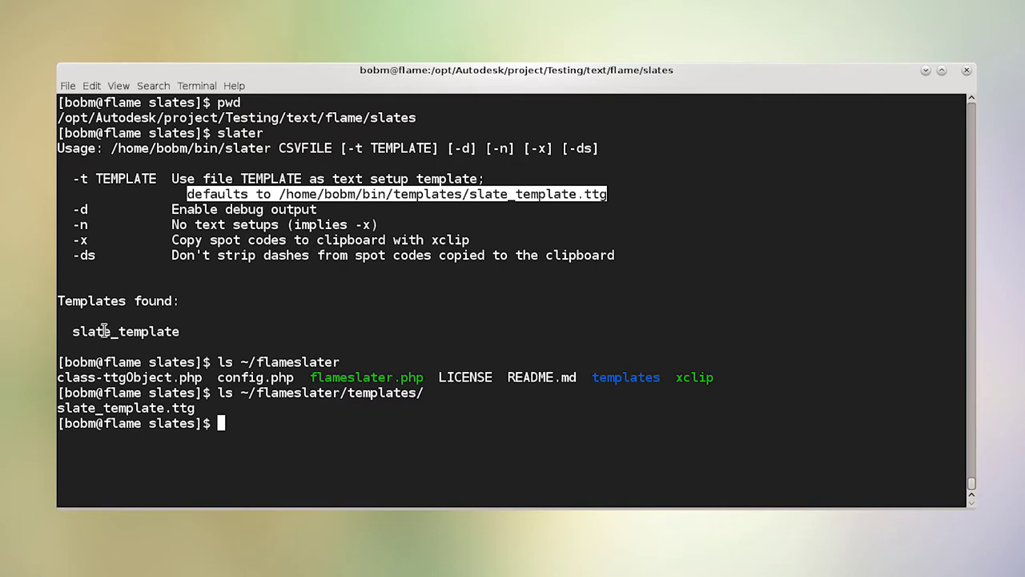
click(232, 225)
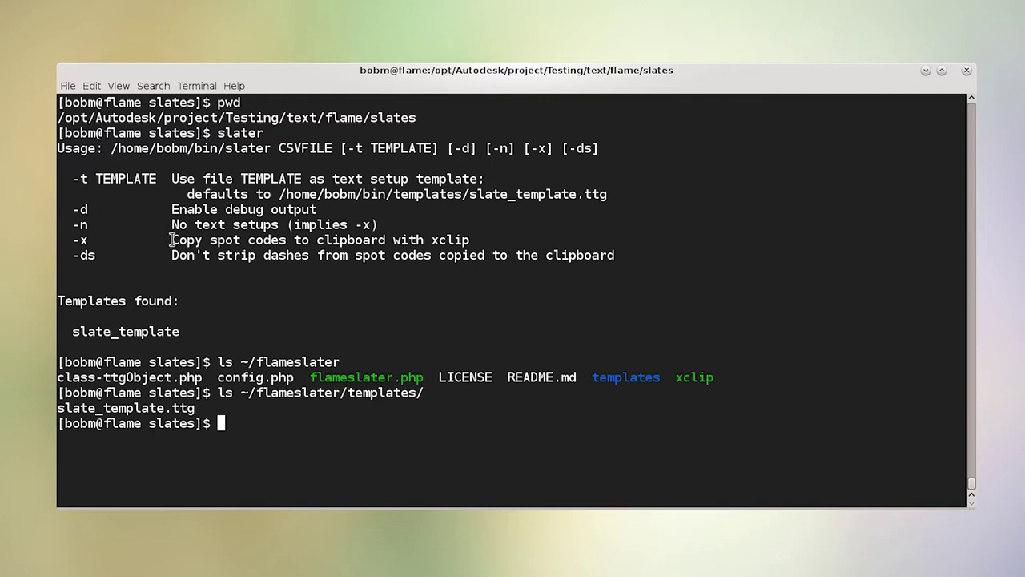
Step: Highlight the -x option and its clipboard-copy description, plus the description of -n, in the usage text
drag(173, 240, 468, 239)
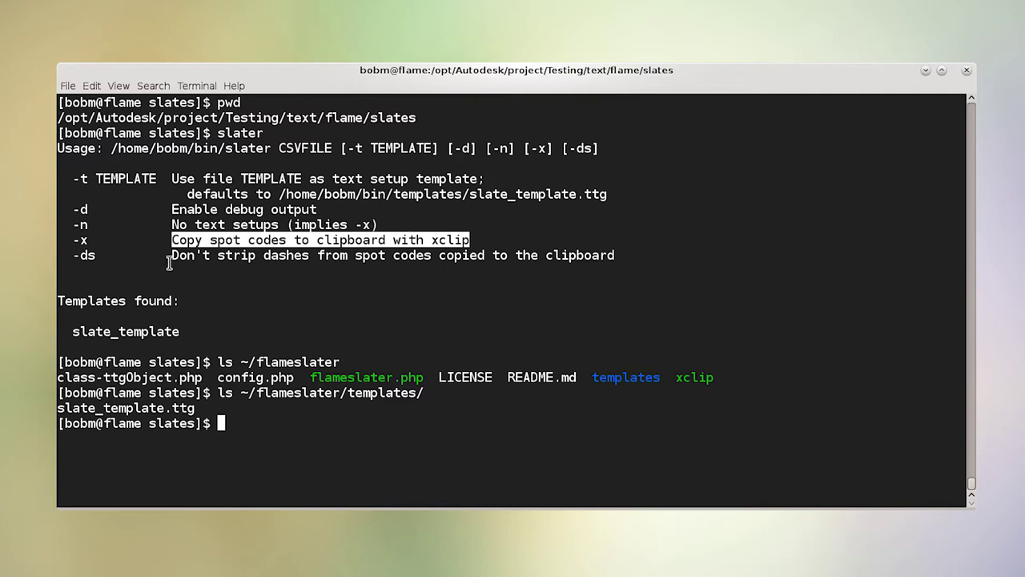
click(75, 241)
drag(74, 240, 90, 241)
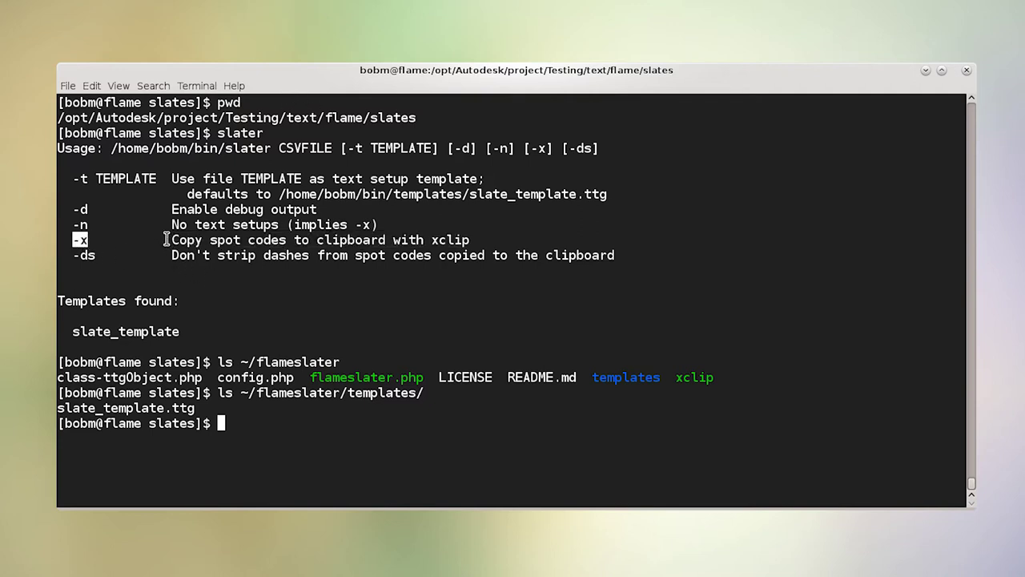
drag(170, 240, 473, 242)
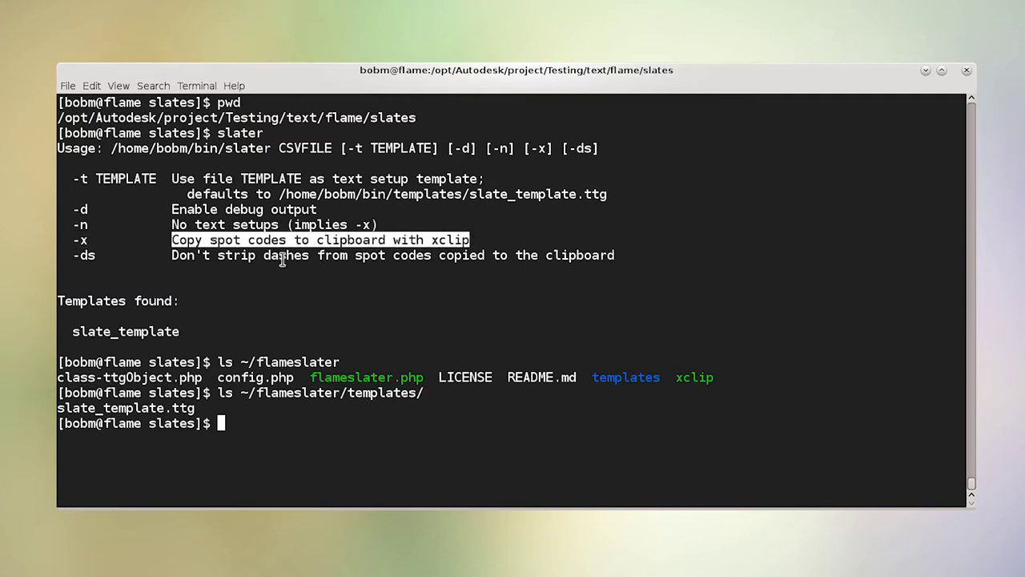
click(282, 236)
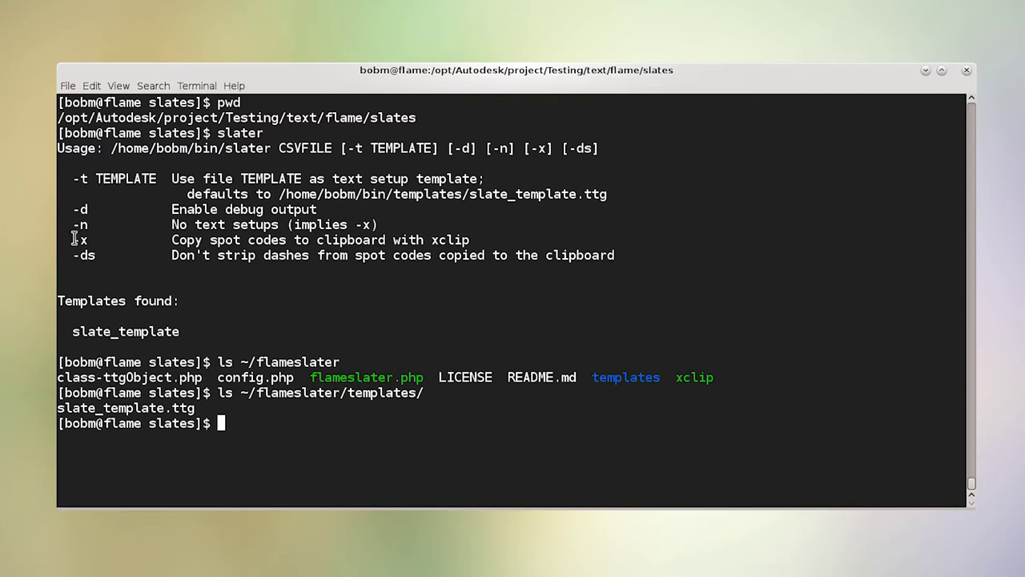
drag(171, 224, 385, 226)
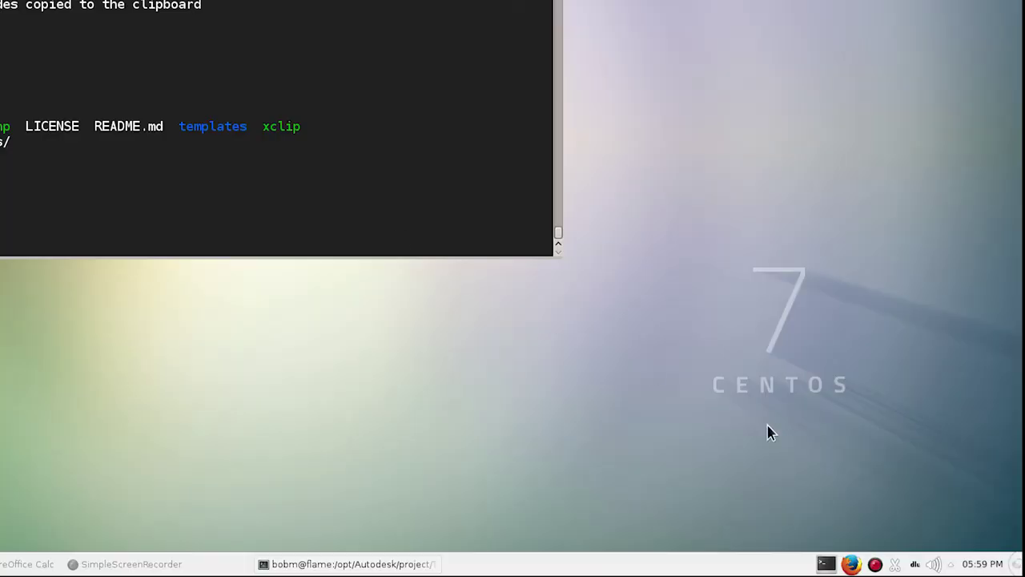
Step: Review the Klipper clipboard history, select its CSVFILE entry and return to the terminal
click(897, 564)
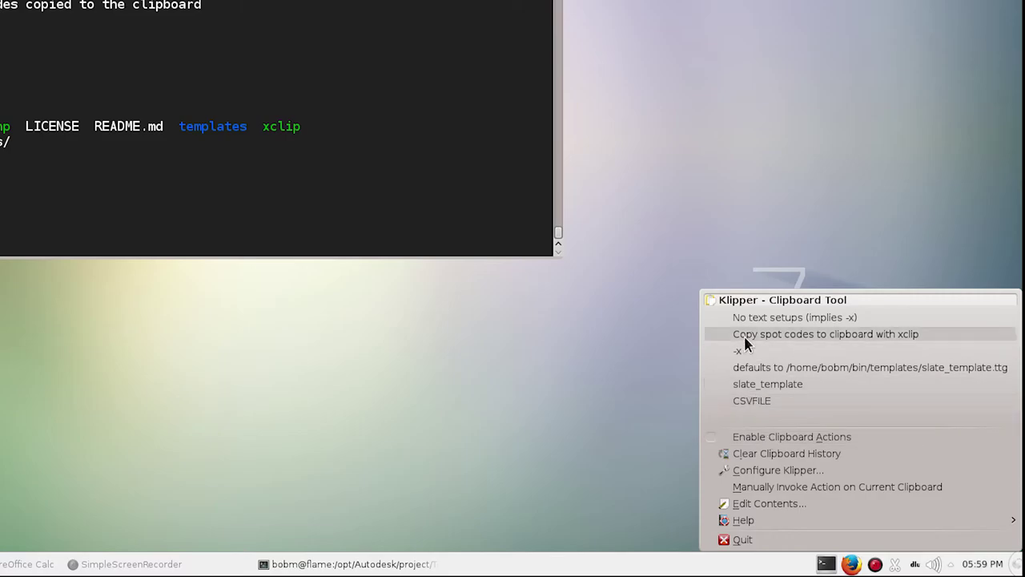
click(737, 400)
click(212, 230)
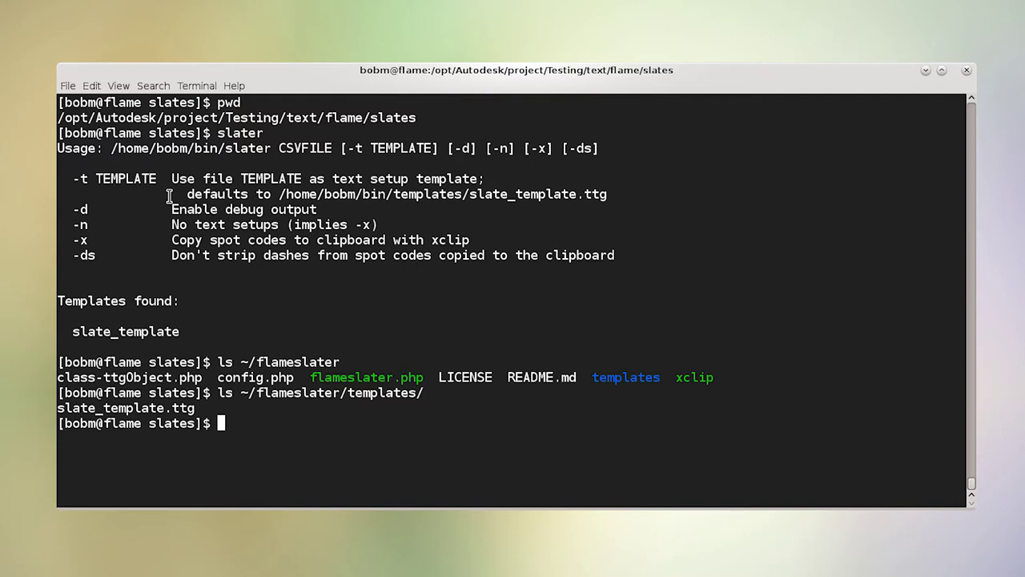
Step: Compare the -n and -x flags in the usage text and reread the line explaining that no text setups are made
double_click(76, 228)
double_click(85, 241)
click(194, 276)
drag(169, 224, 380, 225)
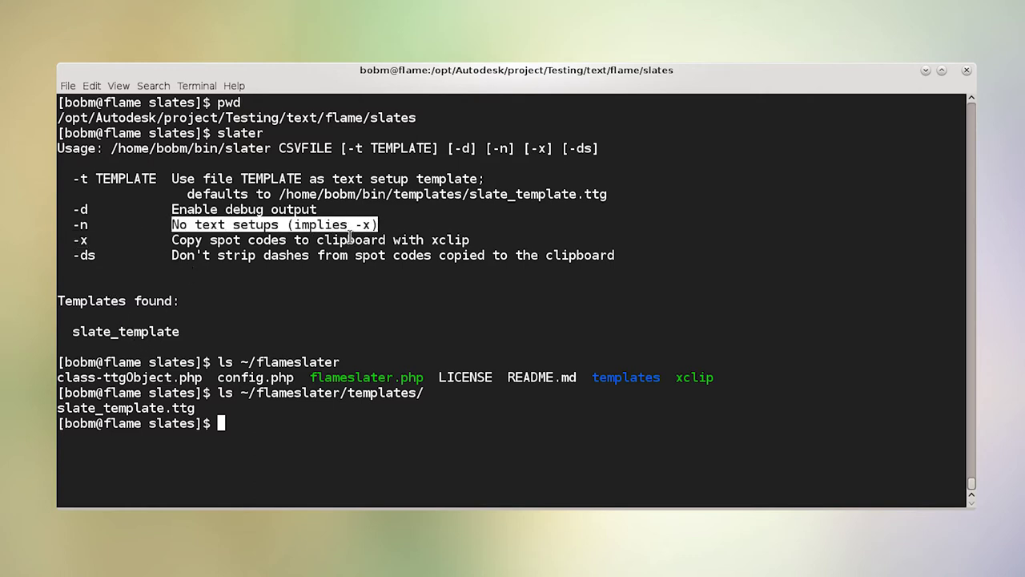
click(230, 305)
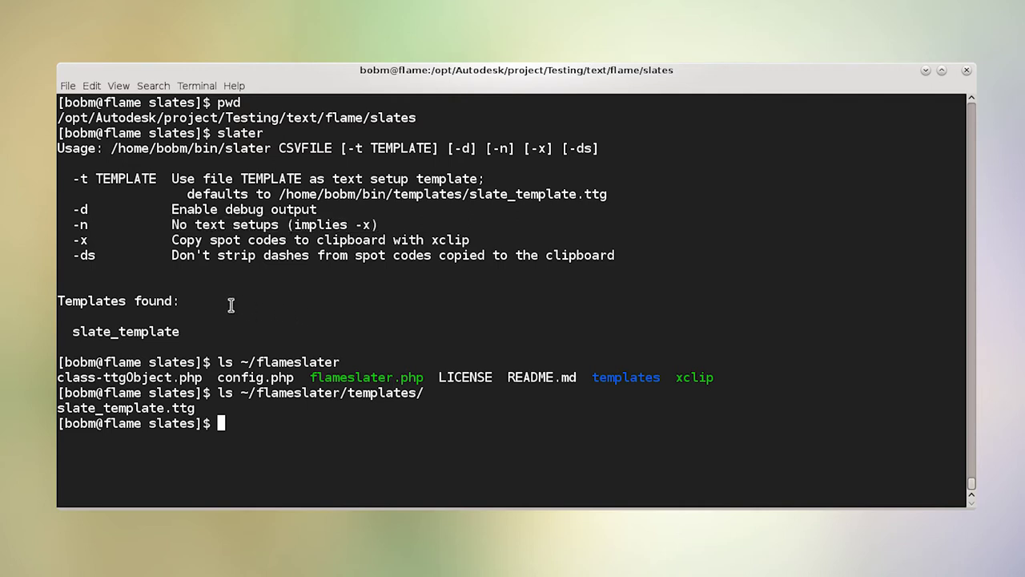
Step: Examine the -ds option's description, check the spot codes in the kasasa-july spreadsheet, and return to the terminal
double_click(76, 256)
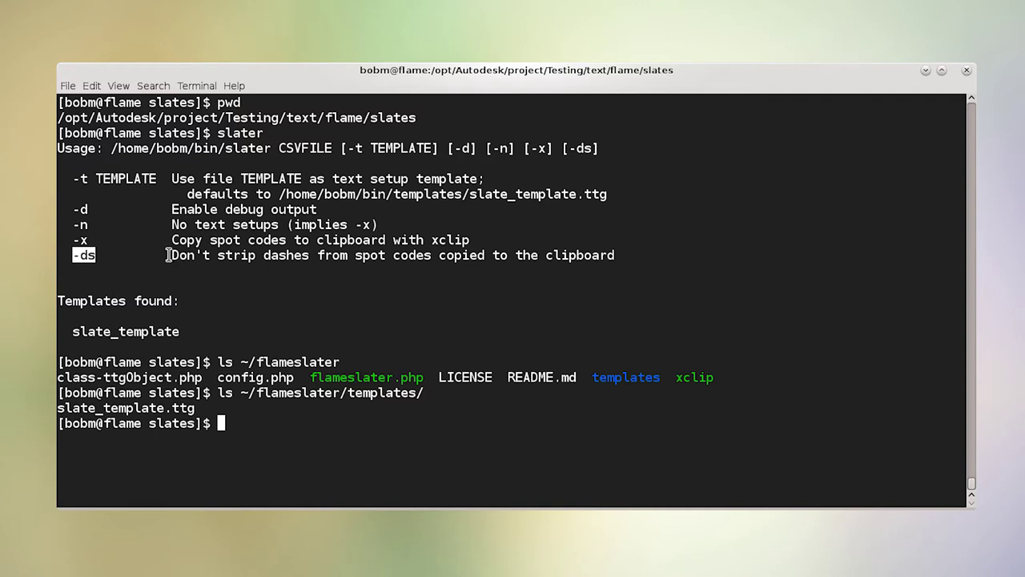
drag(171, 256, 615, 257)
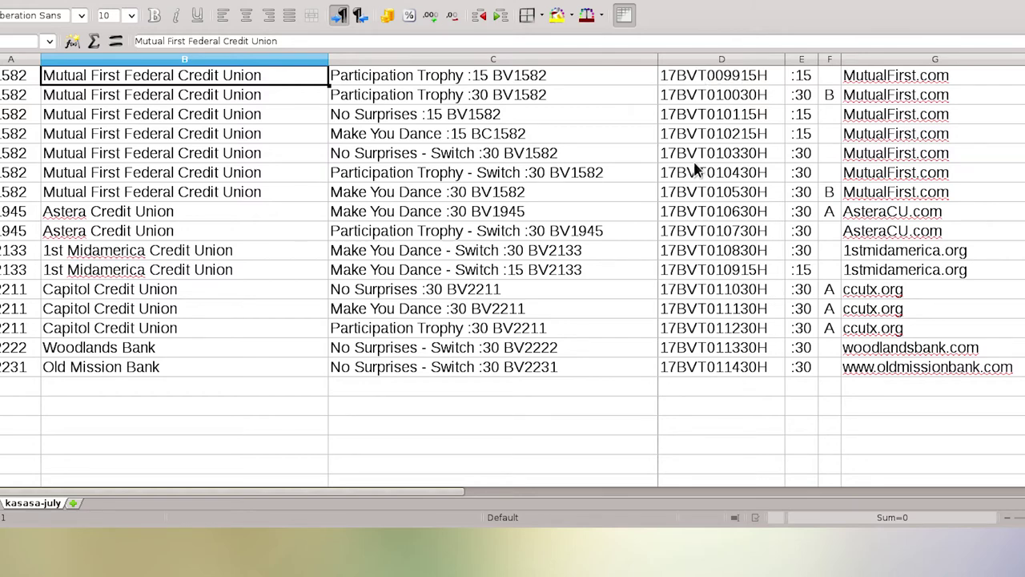
key(alt+Tab)
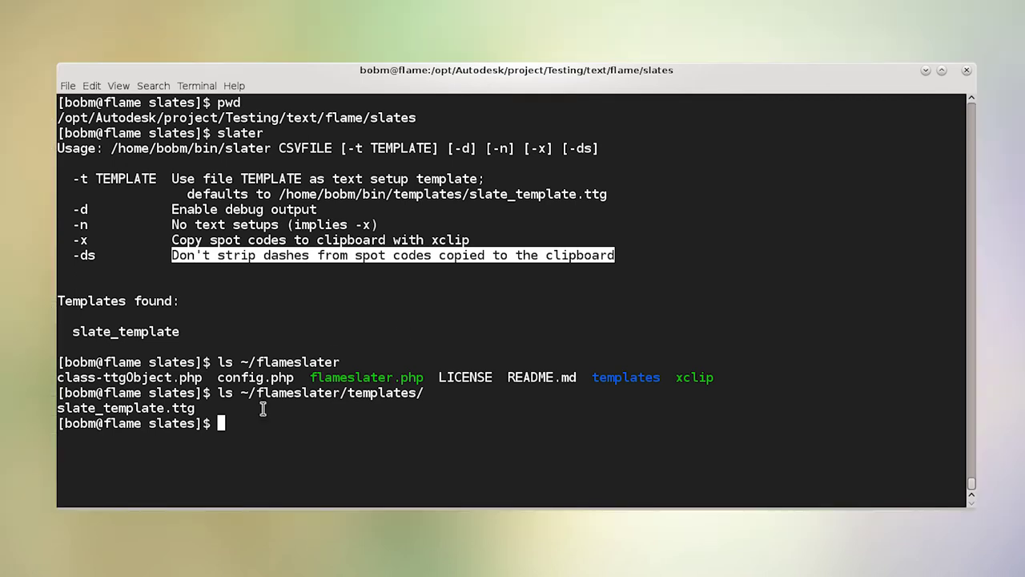
click(280, 426)
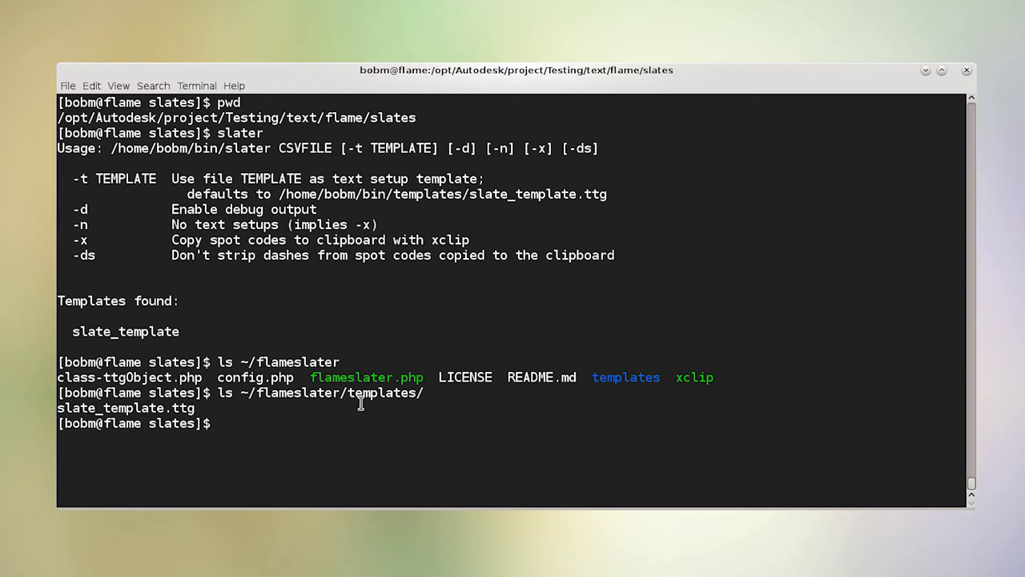
Step: Run slater on kasasa-july.csv from the home directory with -t slate_template and -x, checking the clipboard history before executing
text(slater /home/bomb)
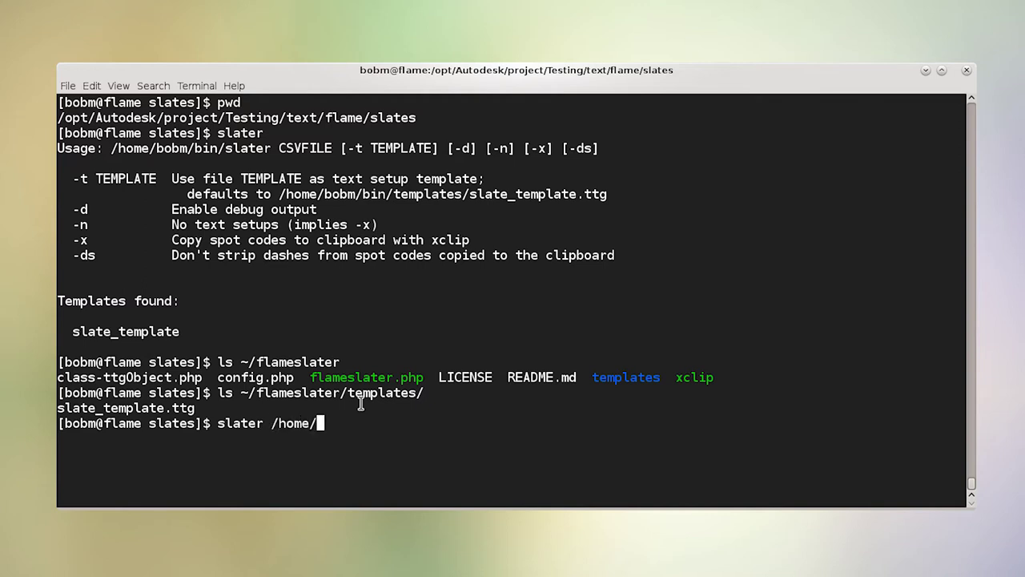
key(BackSpace)
key(BackSpace)
text(bm/j)
key(BackSpace)
text(kasasa-july)
key(Tab)
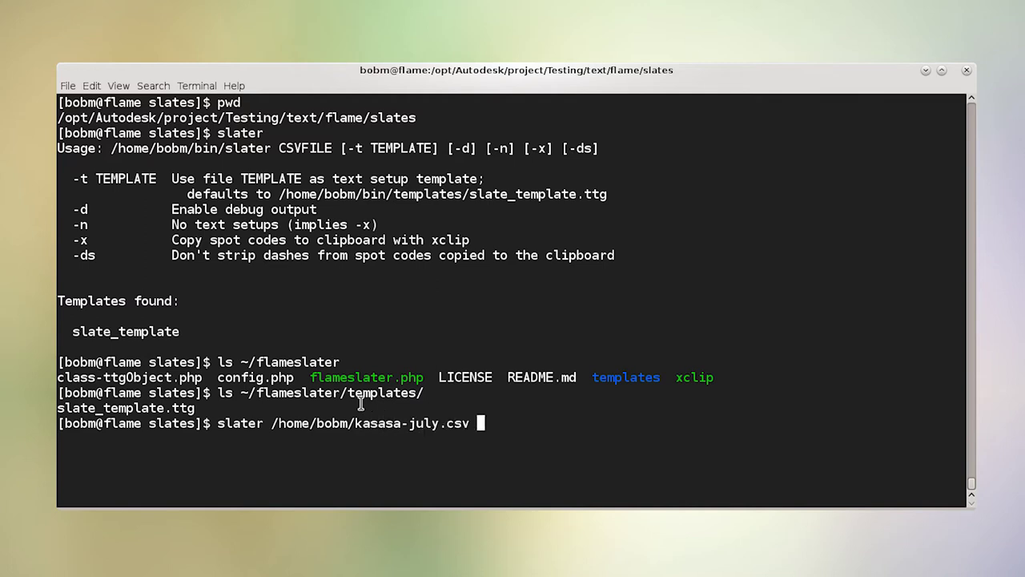
text(-t slate_template)
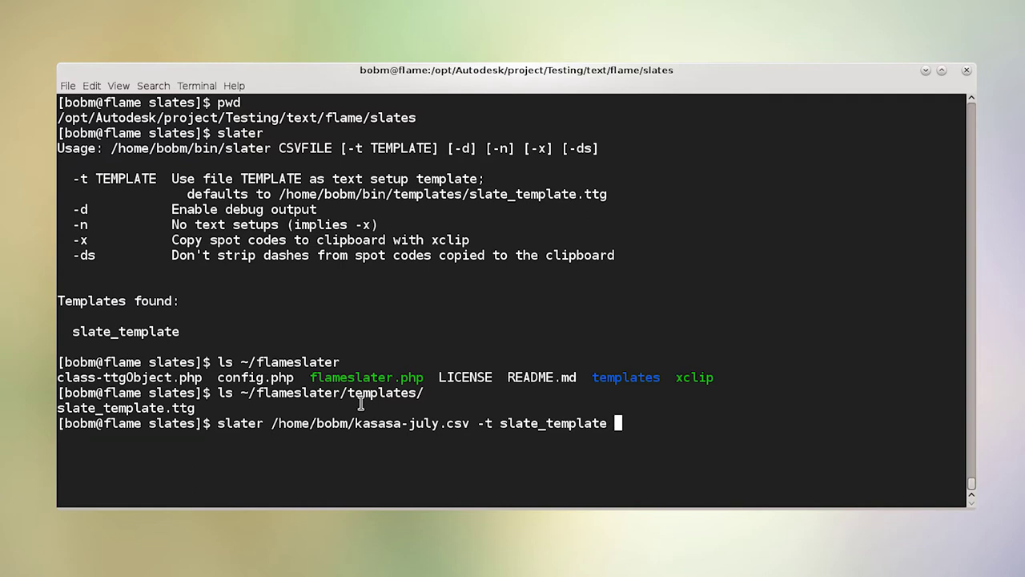
text(-x)
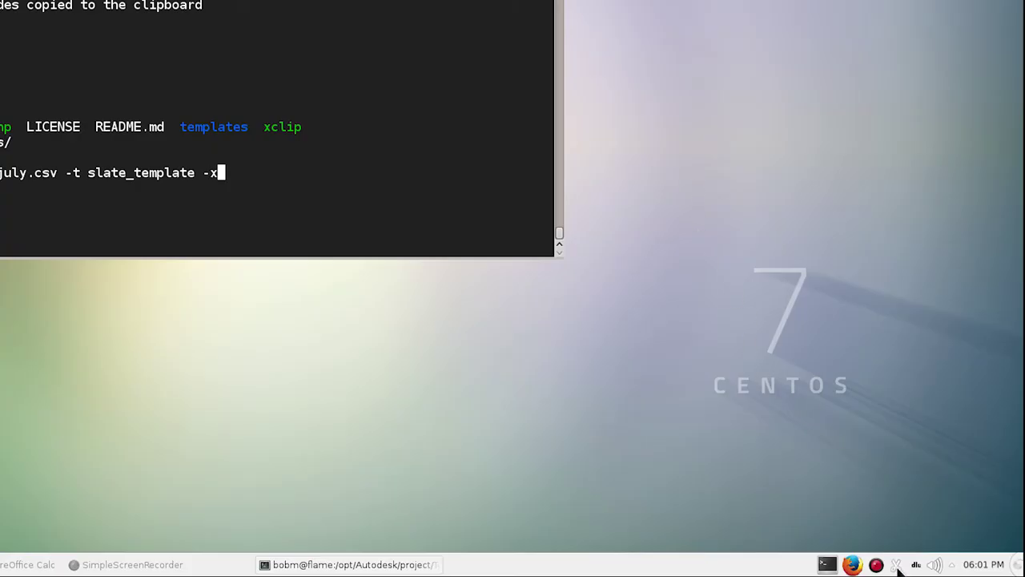
click(896, 565)
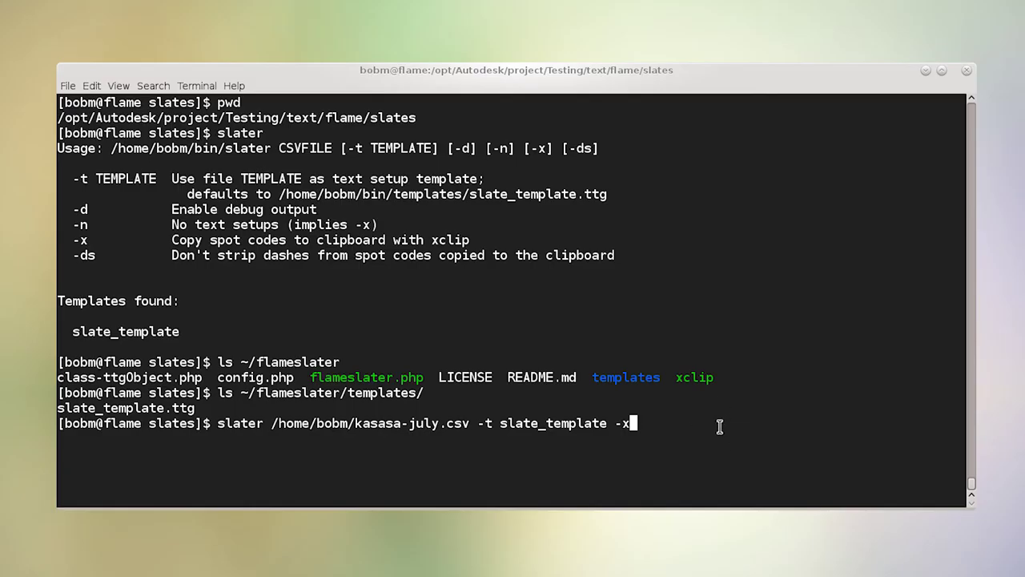
click(767, 426)
key(Return)
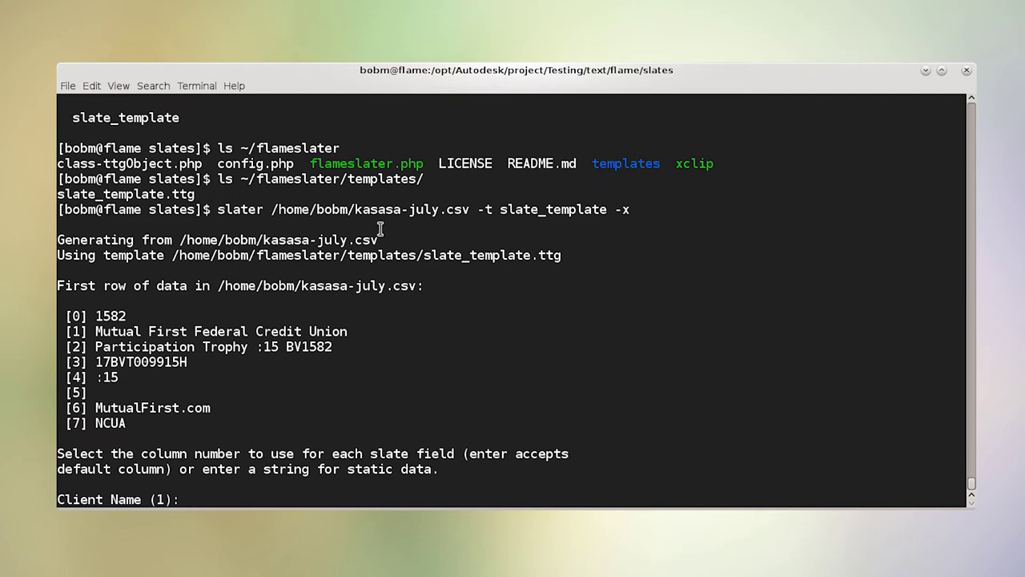
Step: Examine slater's source CSV and template lines and the default column offered for Client Name
drag(382, 240, 245, 240)
click(52, 248)
drag(59, 255, 562, 256)
click(135, 290)
double_click(160, 499)
click(188, 499)
Step: Accept the default columns for Client Name (1), Spot Name (2), Spot Code (3) and Duration (4) to generate the slates
key(Return)
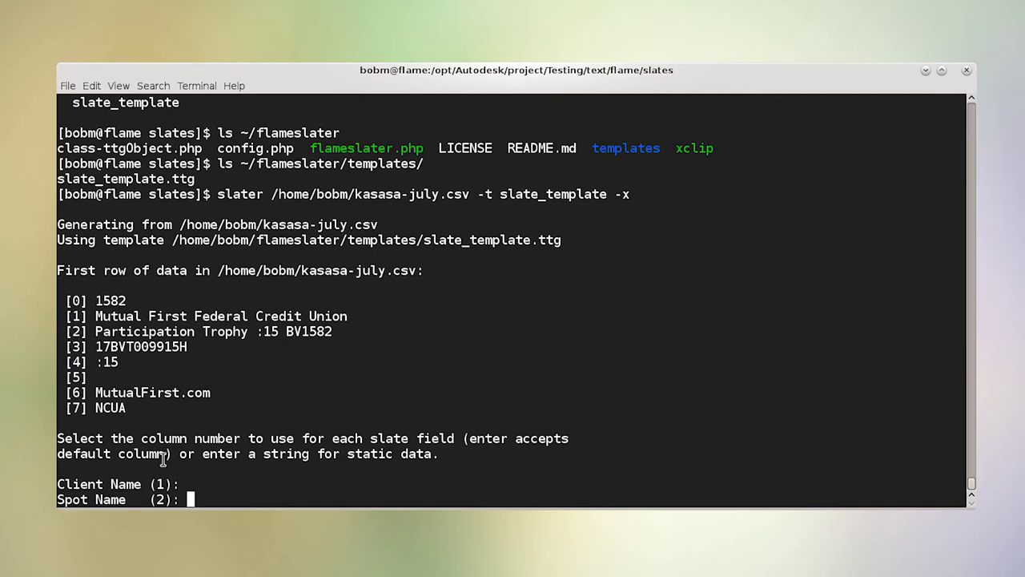
key(Return)
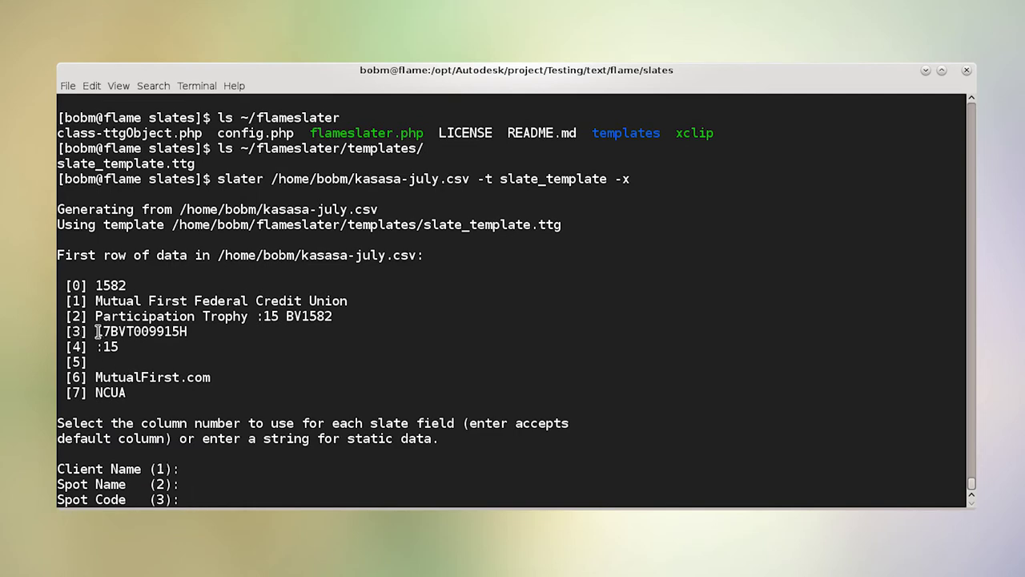
key(Return)
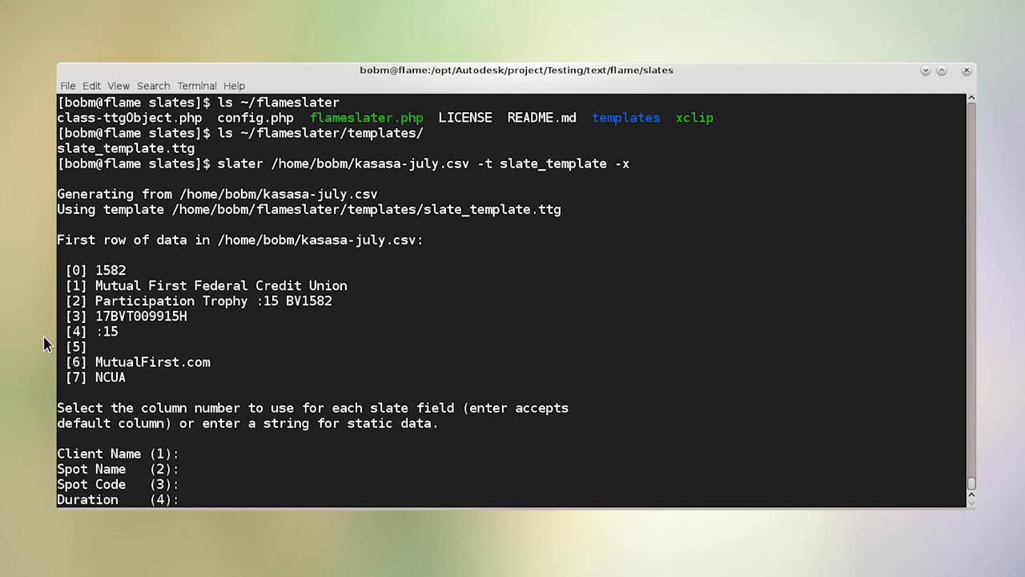
key(Return)
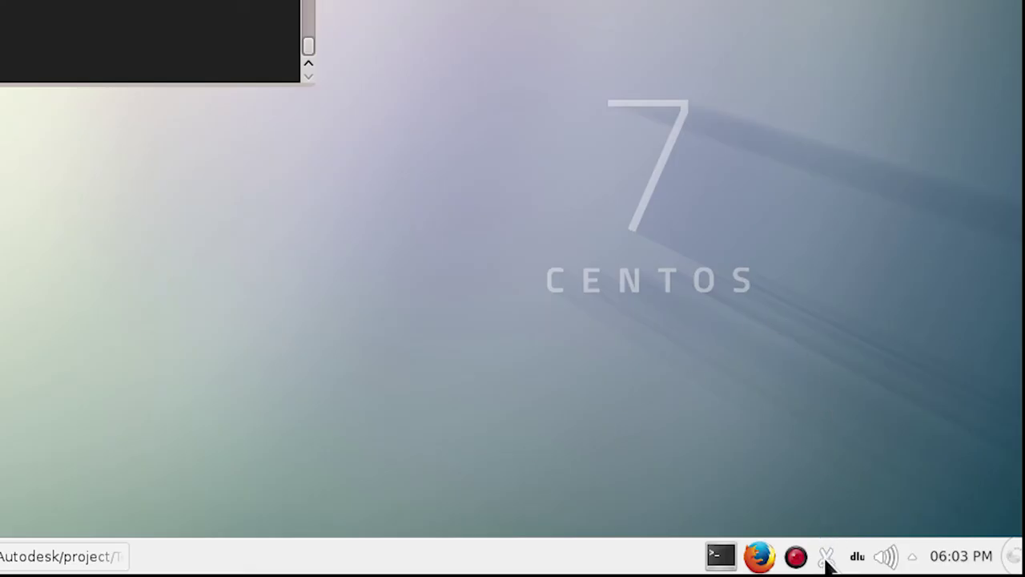
Step: Check the copied spot codes in the Klipper clipboard history against the terminal output and select 17BVT010915H
click(826, 561)
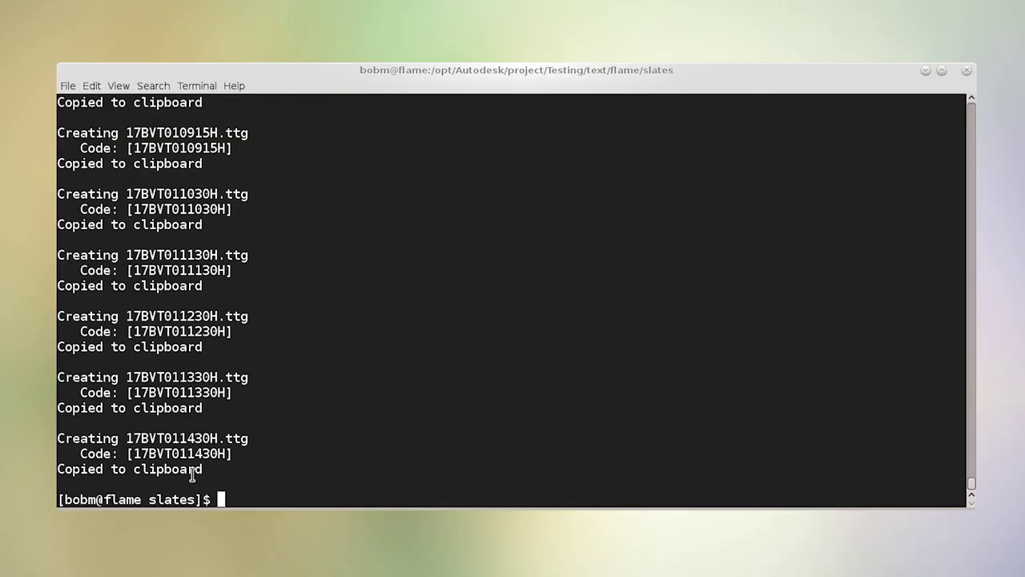
drag(167, 454, 235, 440)
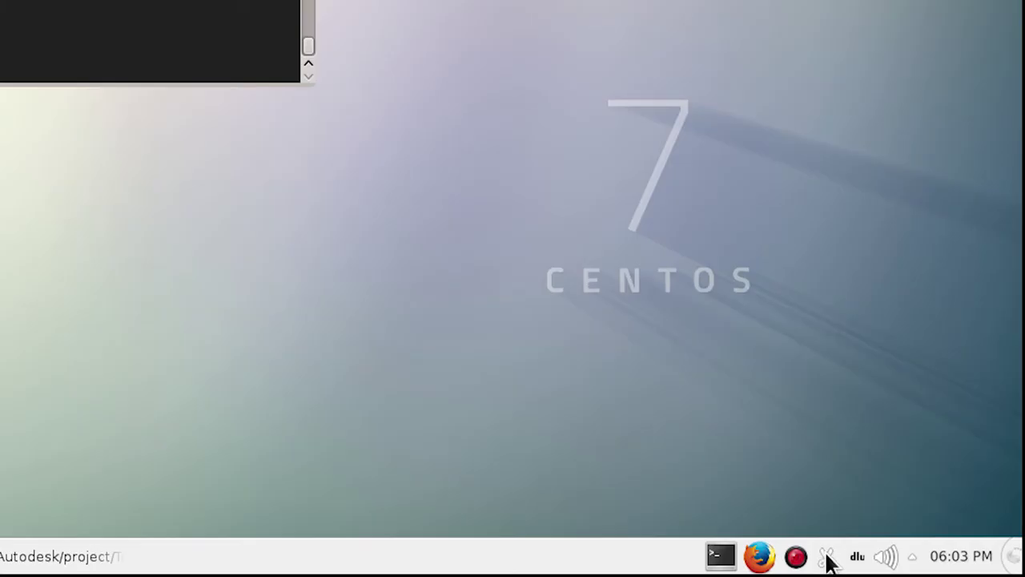
click(829, 562)
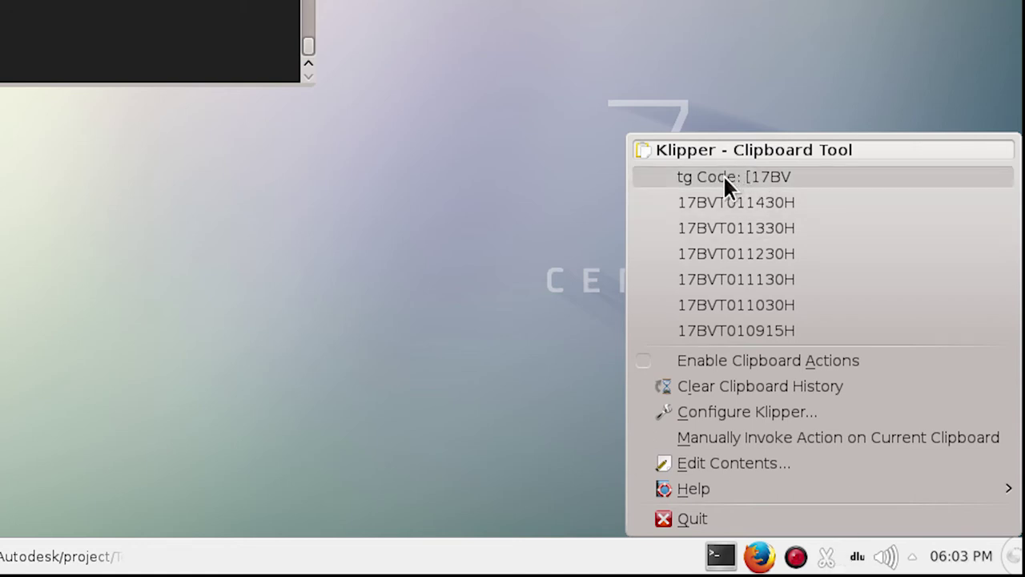
click(777, 330)
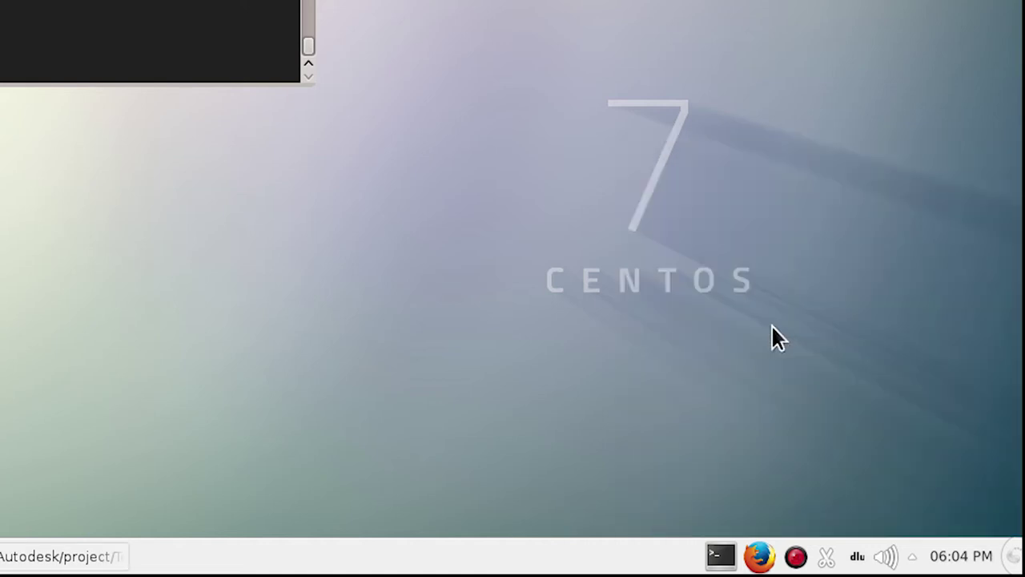
Step: Make 17BVT011030H the current entry in the Klipper clipboard history and check the reordered list
click(826, 556)
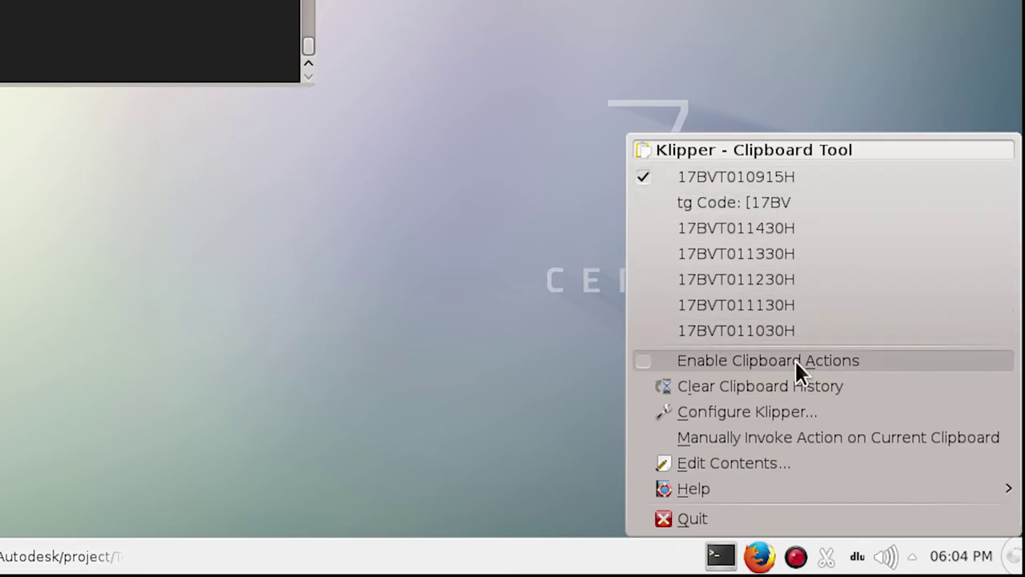
click(740, 330)
click(826, 556)
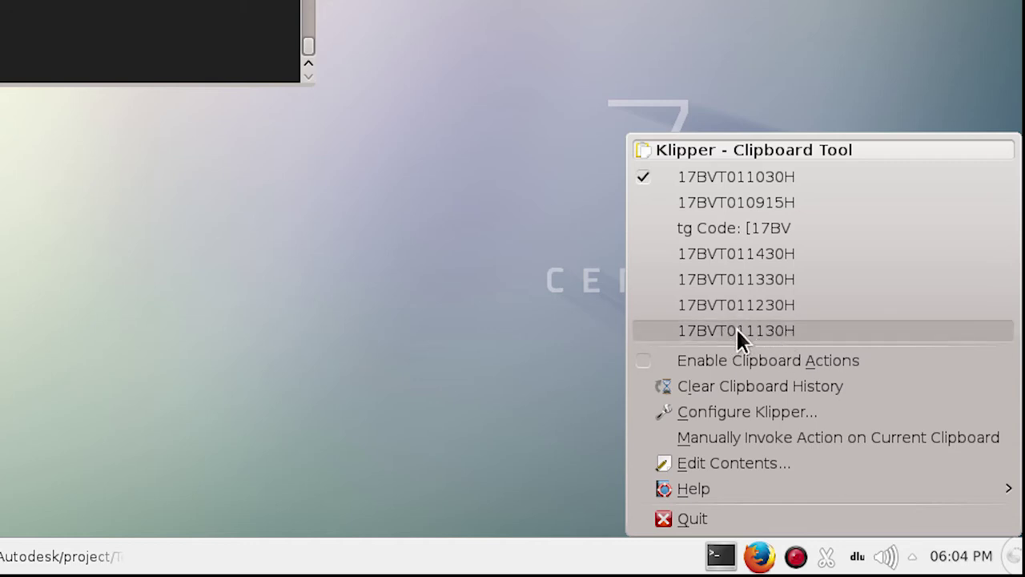
click(428, 380)
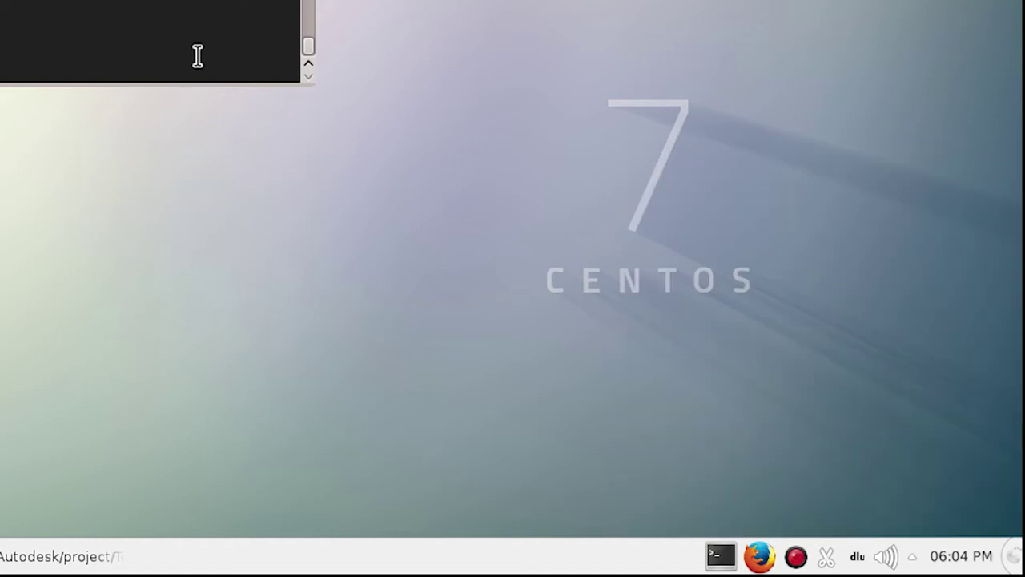
click(826, 556)
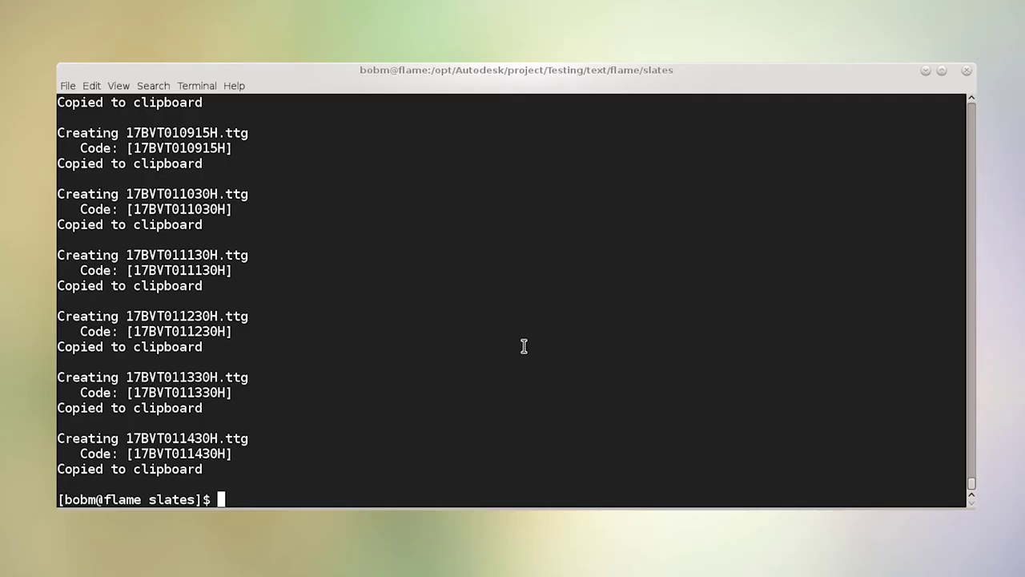
Step: Rerun the previous slater command on kasasa-july.csv with the -n option added, accepting all default column choices
key(Up)
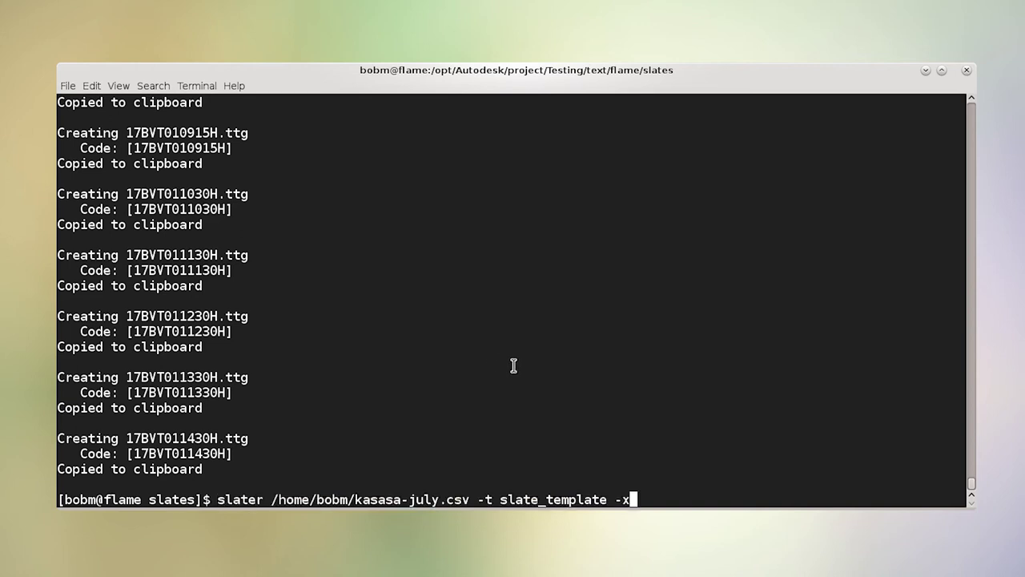
text(-n)
key(Return)
key(Return)
key(Return)
key(Return)
key(Return)
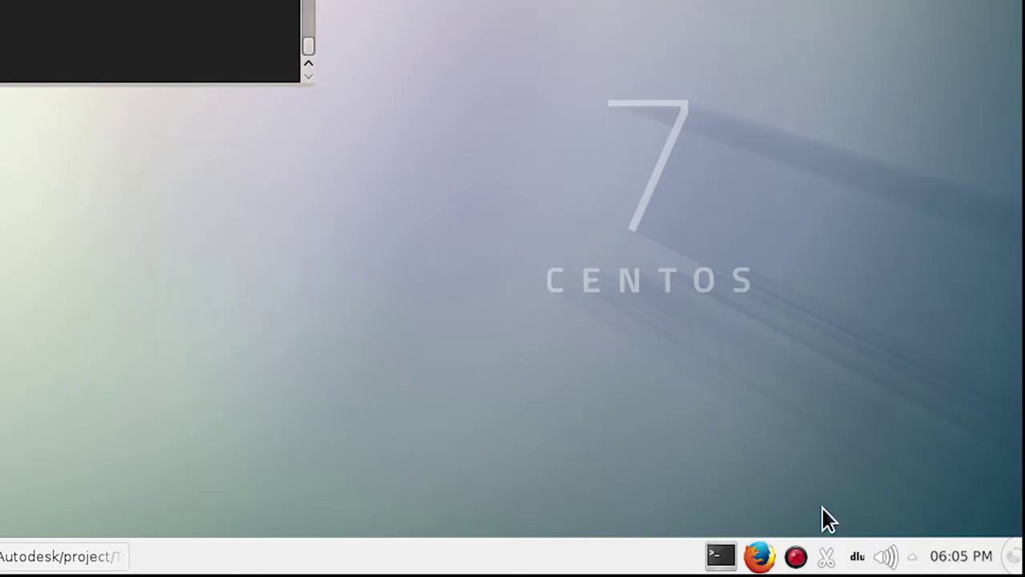
Step: Check the copied spot codes in the Klipper history and list the files in the slates directory with ls
click(827, 556)
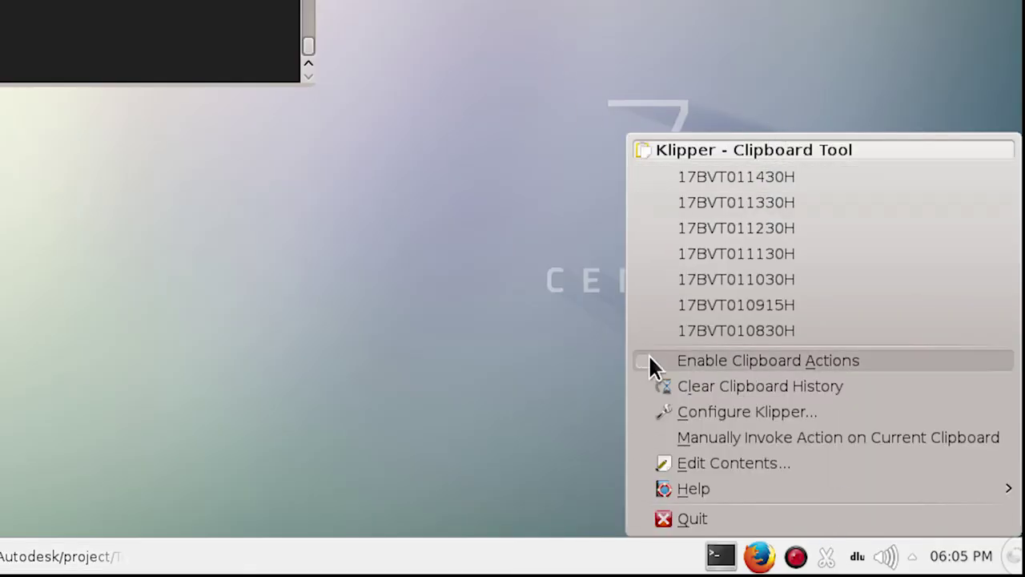
click(133, 269)
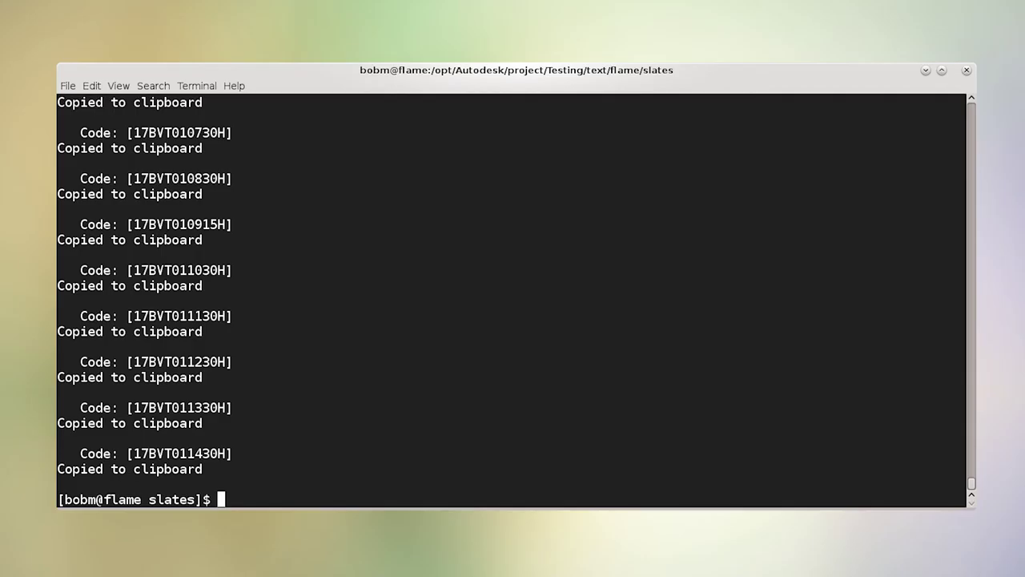
text(ls)
key(Return)
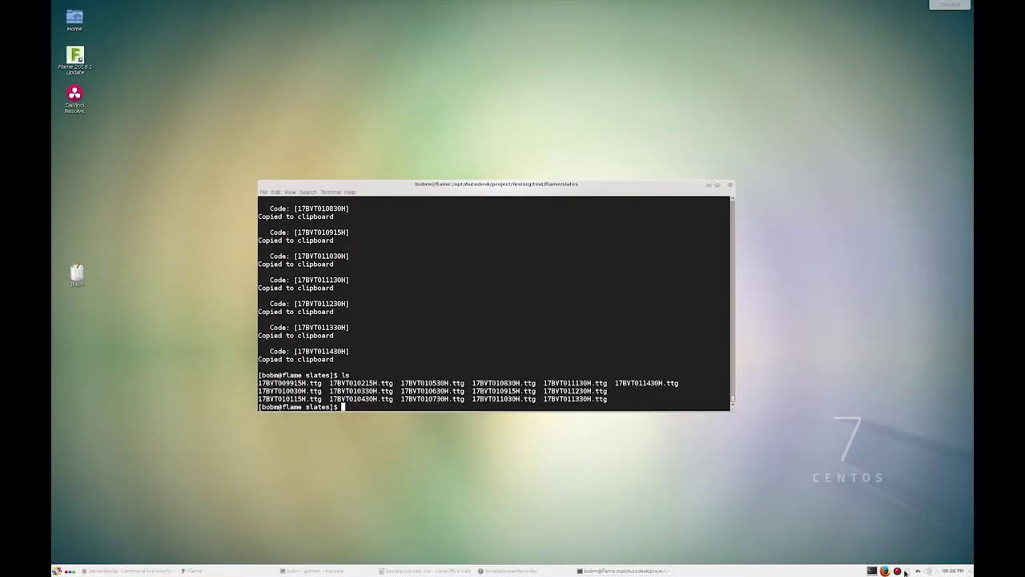
Step: Examine the Klipper clipboard history entries again from the desktop
click(907, 570)
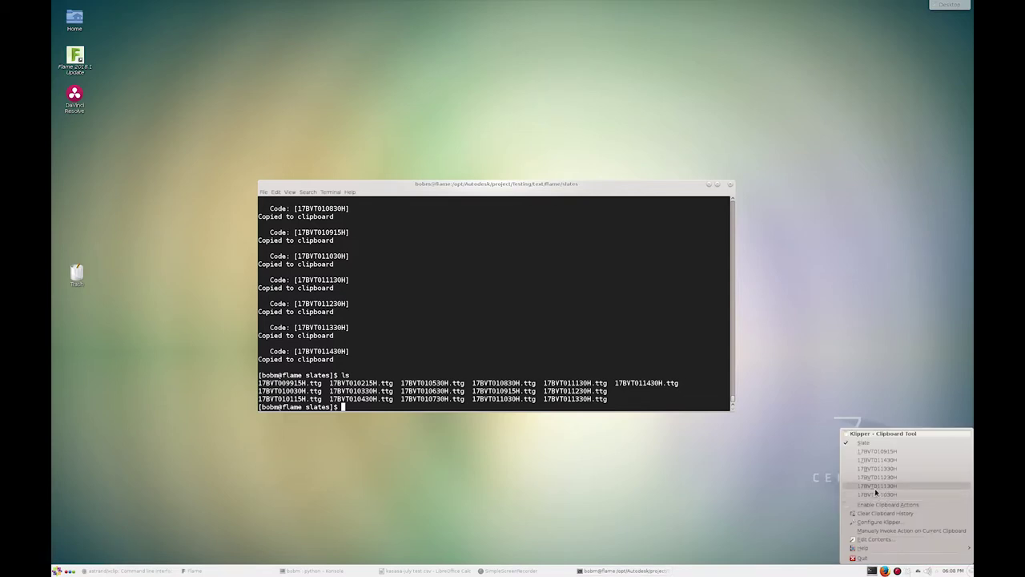
click(769, 478)
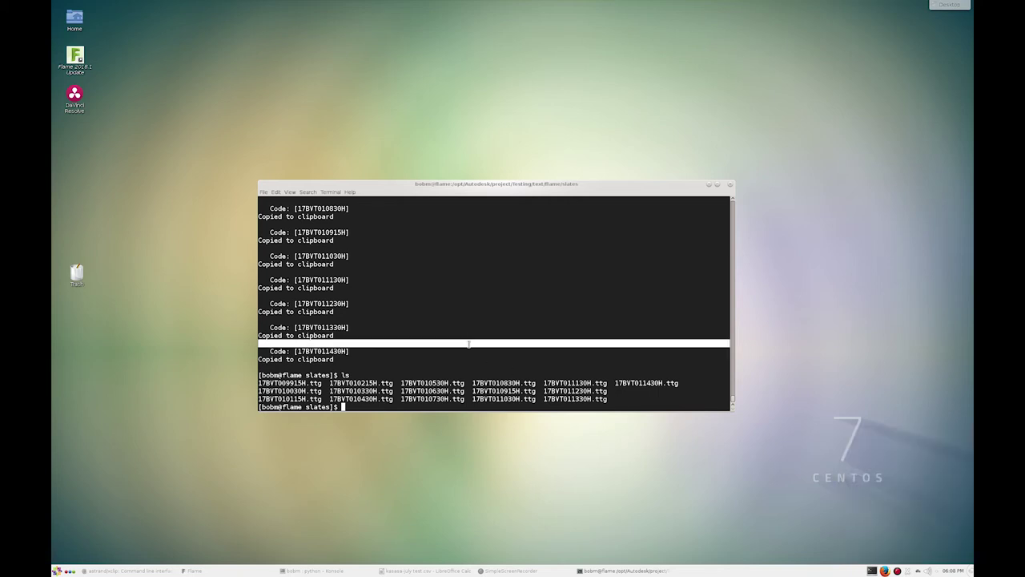
click(909, 570)
click(296, 492)
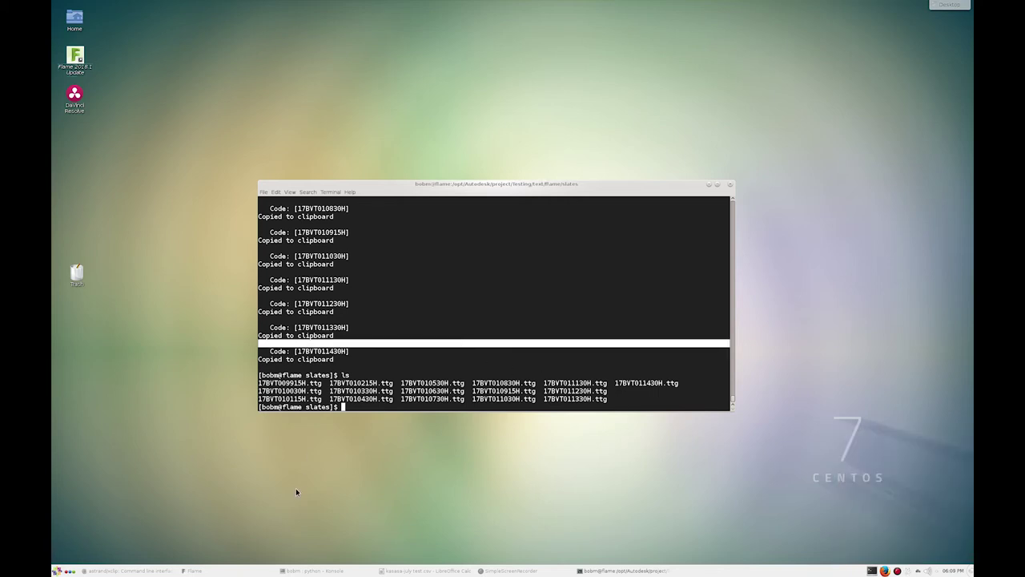
Step: Find the Global Keyboard Shortcuts settings by searching for keyboard, and display the bindings of the Klipper component
click(57, 571)
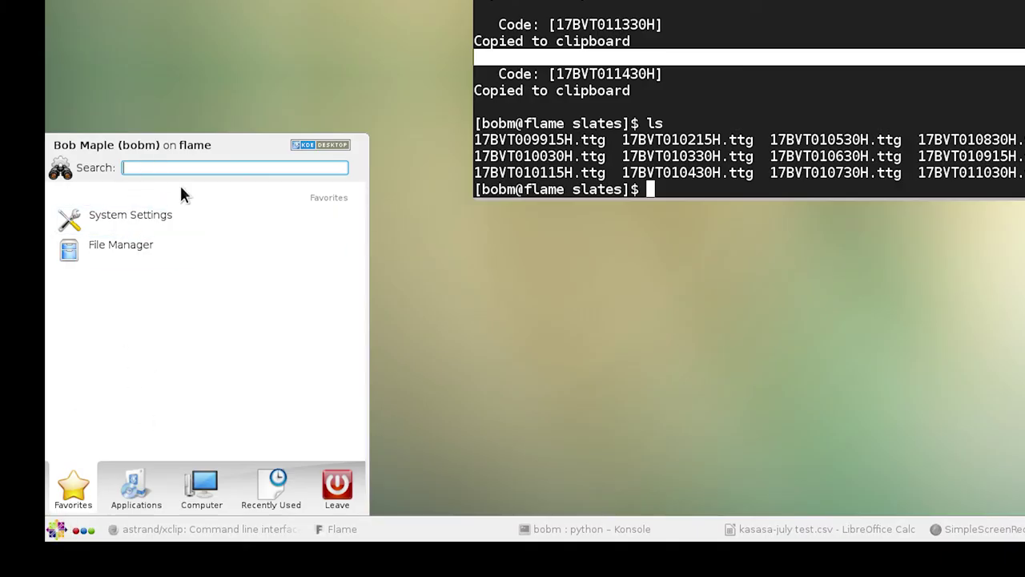
text(keyboard)
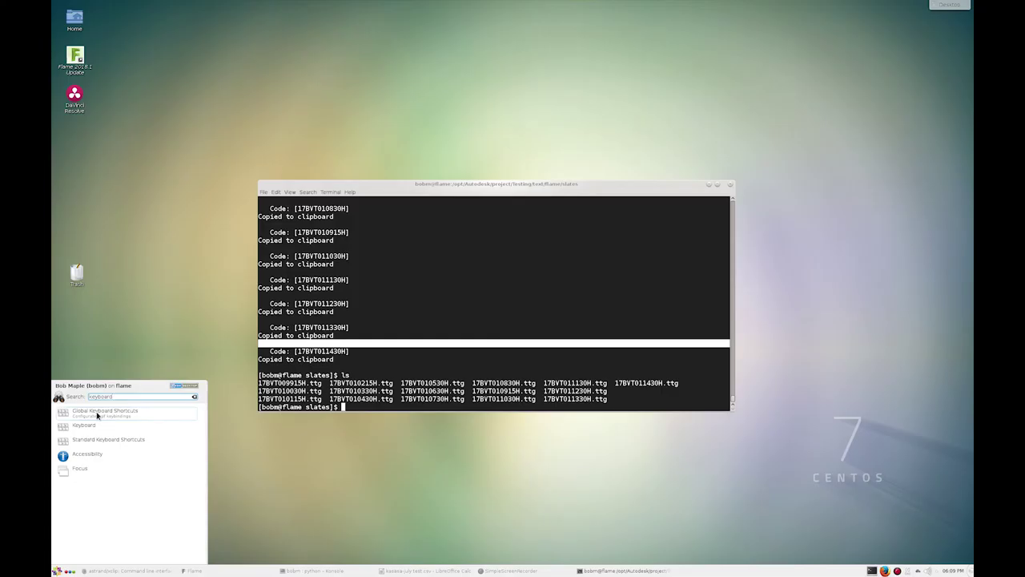
click(137, 198)
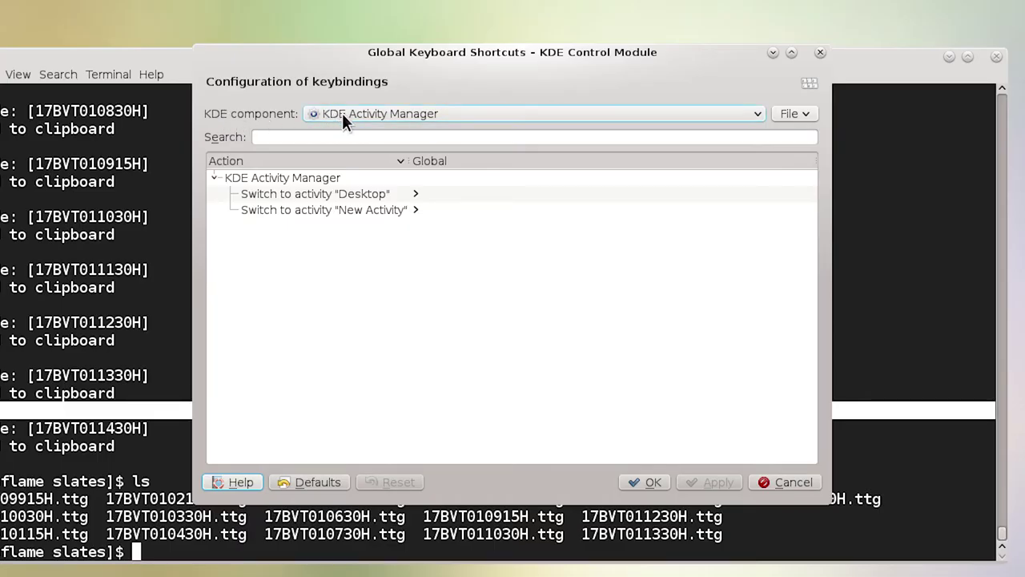
click(342, 113)
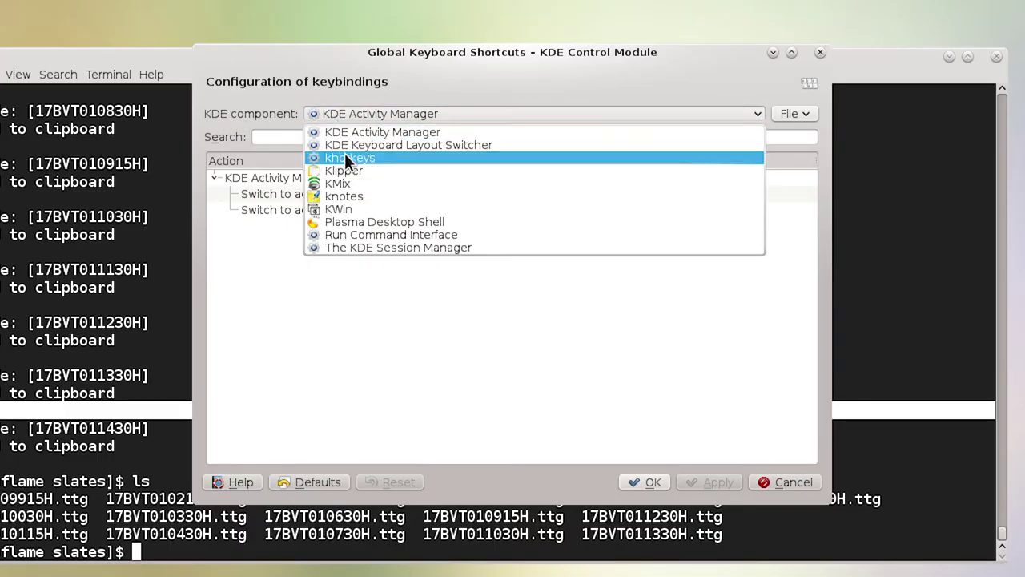
click(353, 171)
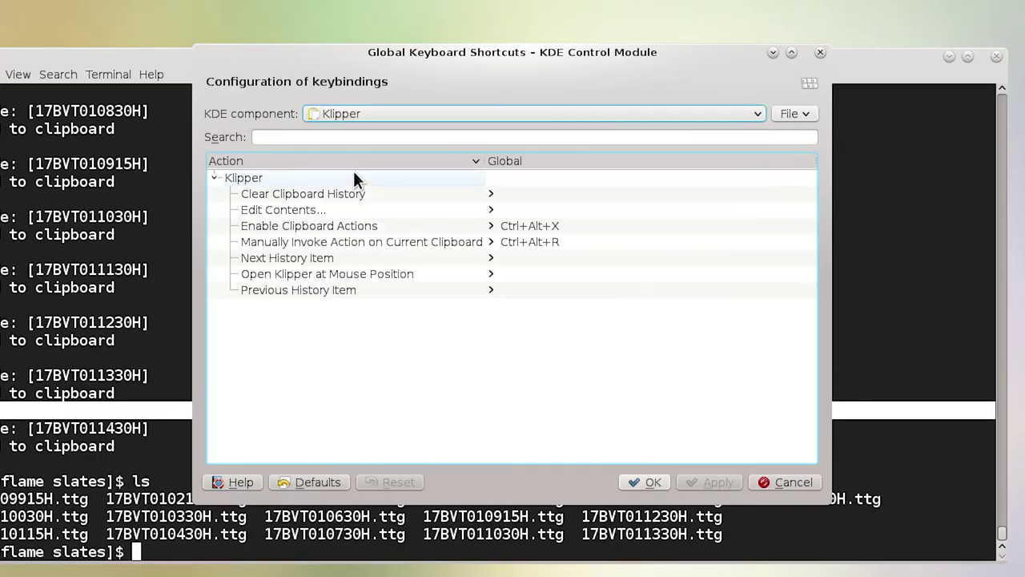
Step: Assign the custom shortcut Ctrl+Alt+V to Open Klipper at Mouse Position, apply it and close the settings
click(404, 273)
click(250, 315)
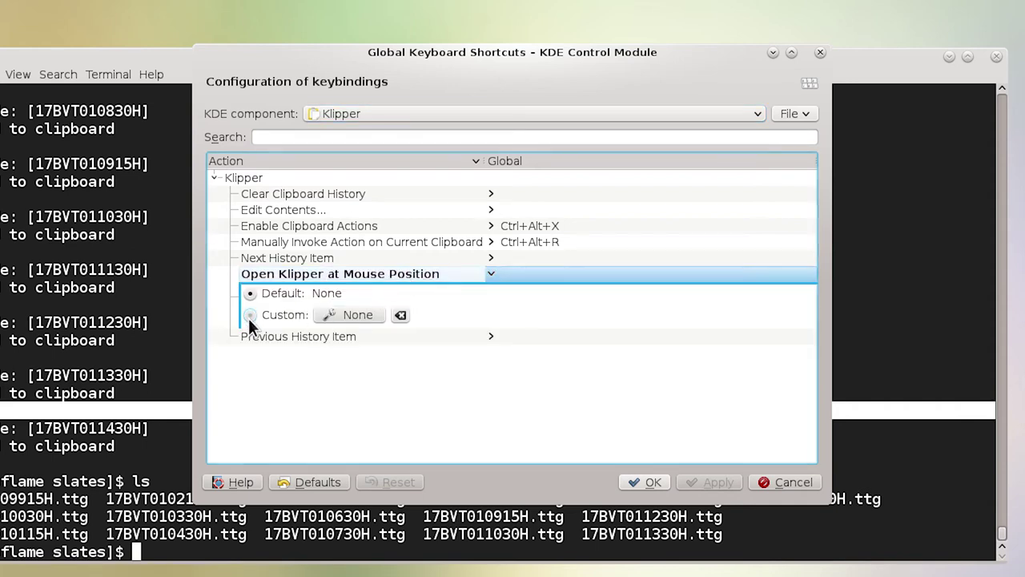
click(359, 315)
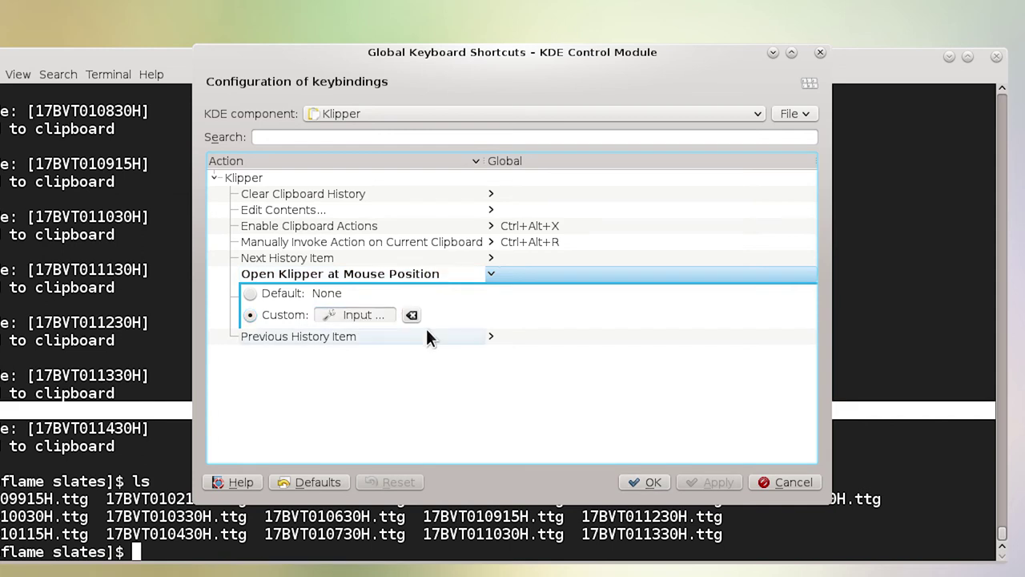
key(ctrl+alt+v)
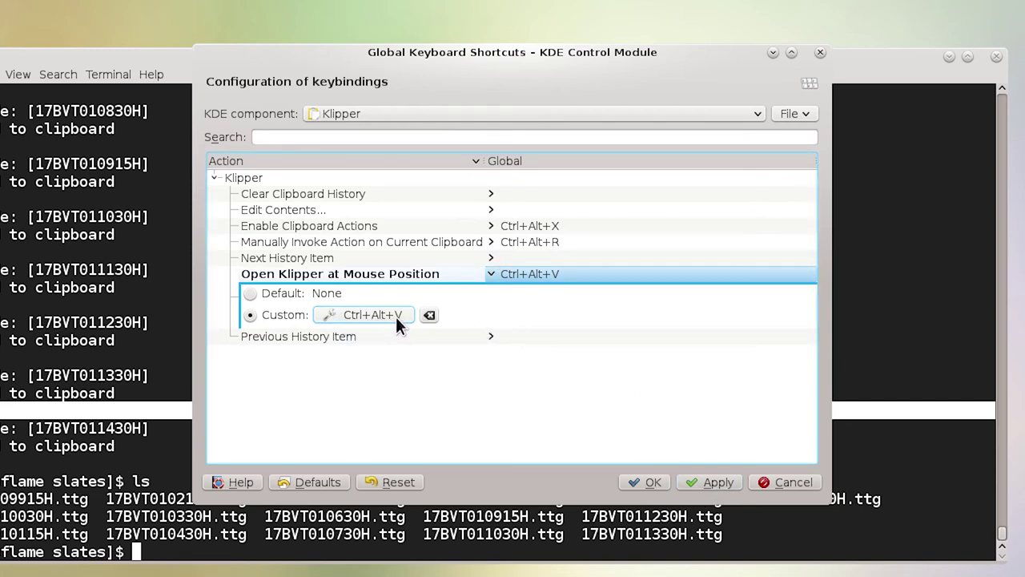
click(707, 482)
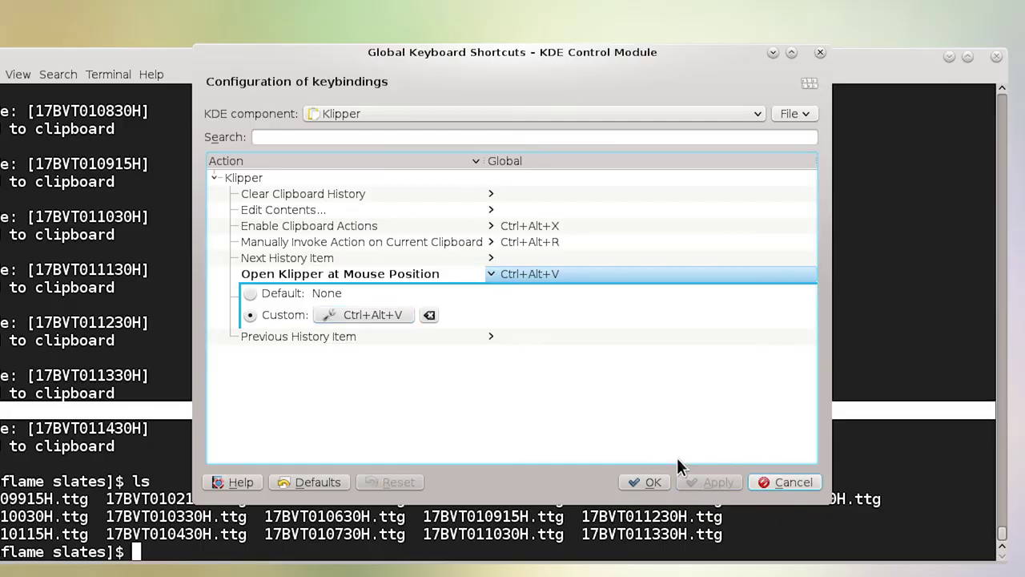
click(820, 52)
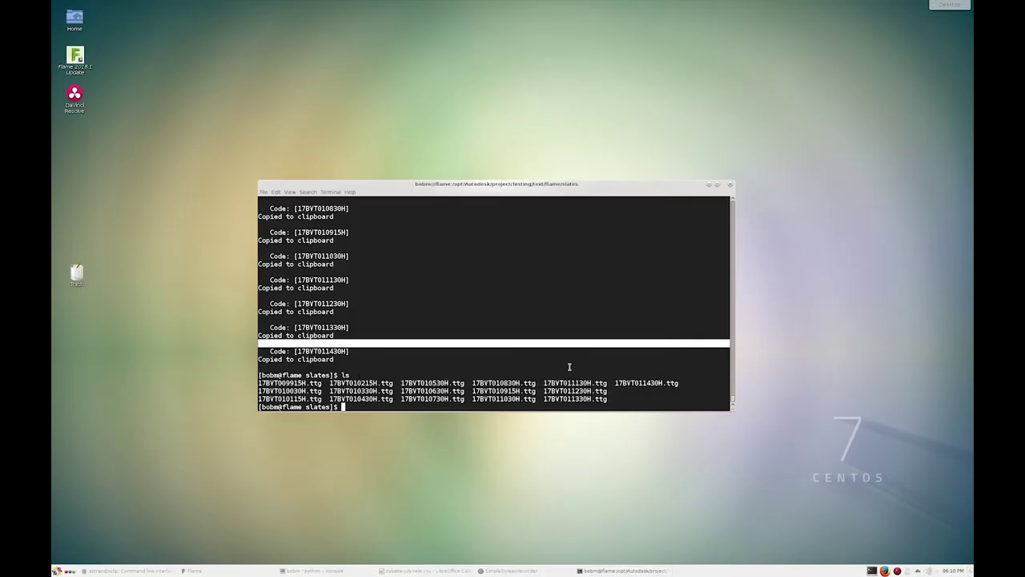
Step: Switch to Flame and rename the Slate clip in Reel 2 as 17BVT011130H, taken from the Klipper history
click(225, 572)
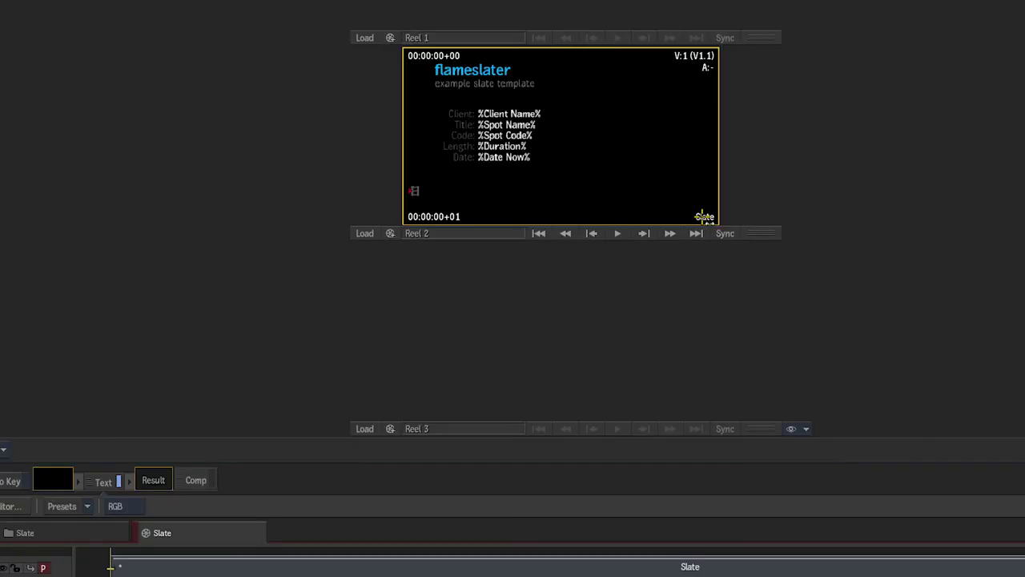
double_click(704, 217)
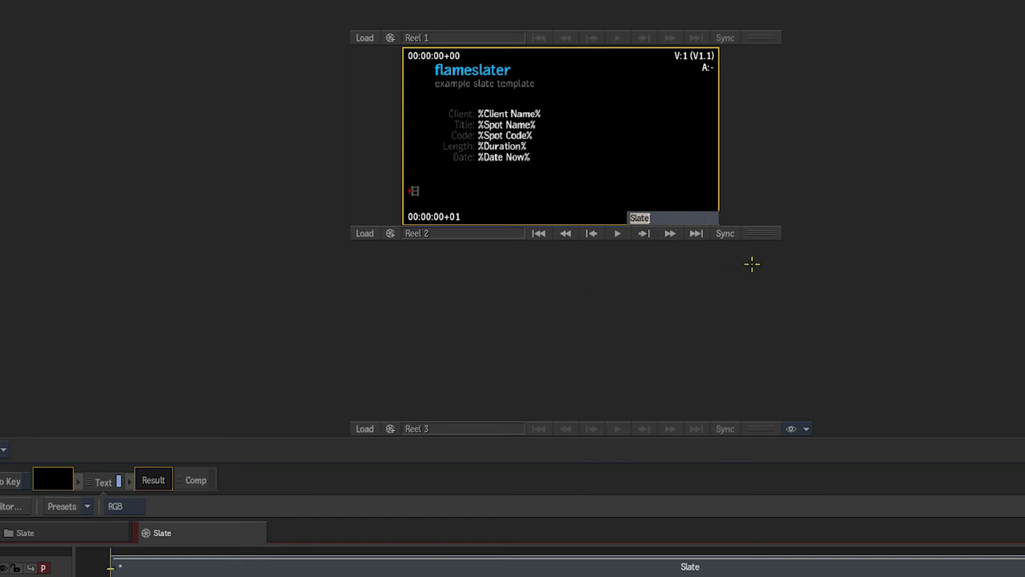
key(ctrl+alt+v)
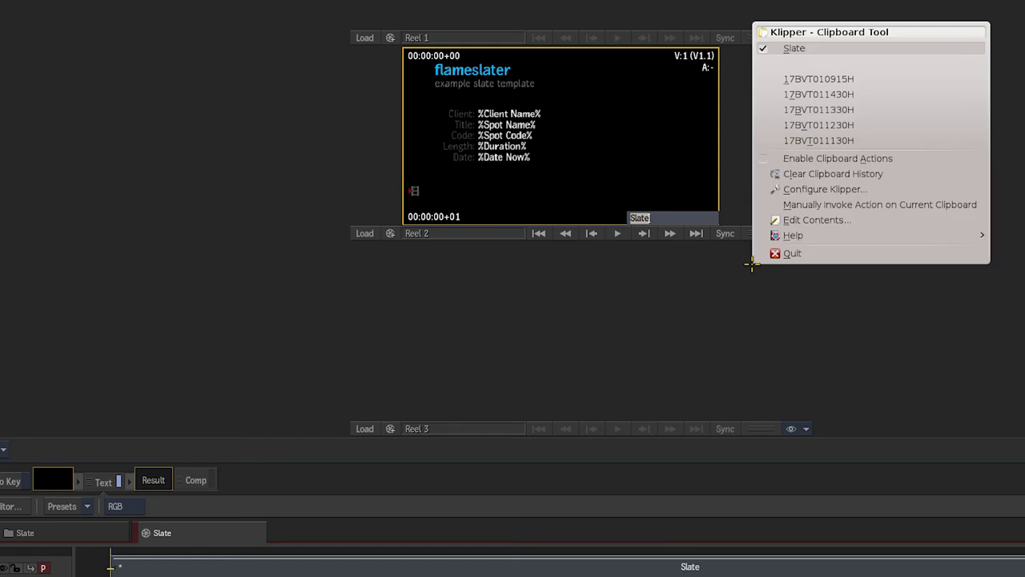
click(835, 140)
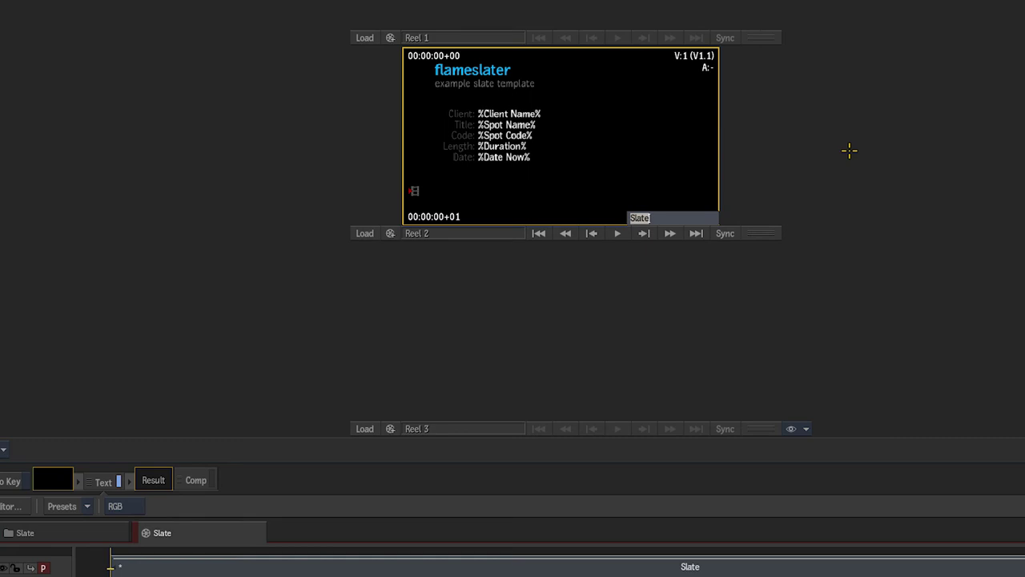
text(17BVT011130H)
key(Return)
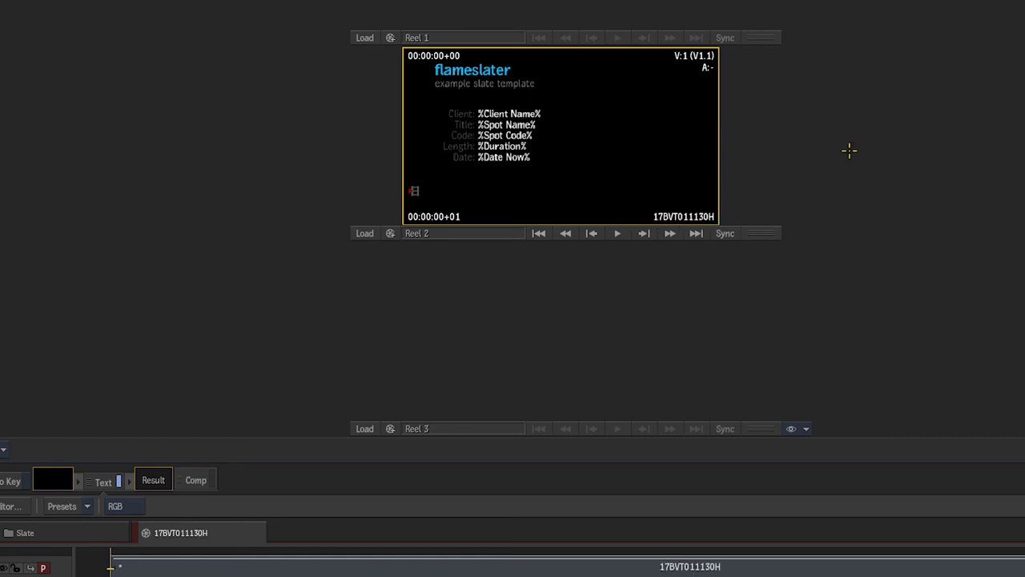
Step: Switch to the terminal, make 17BVT011230H the current Klipper entry and return to Flame
key(alt+Tab)
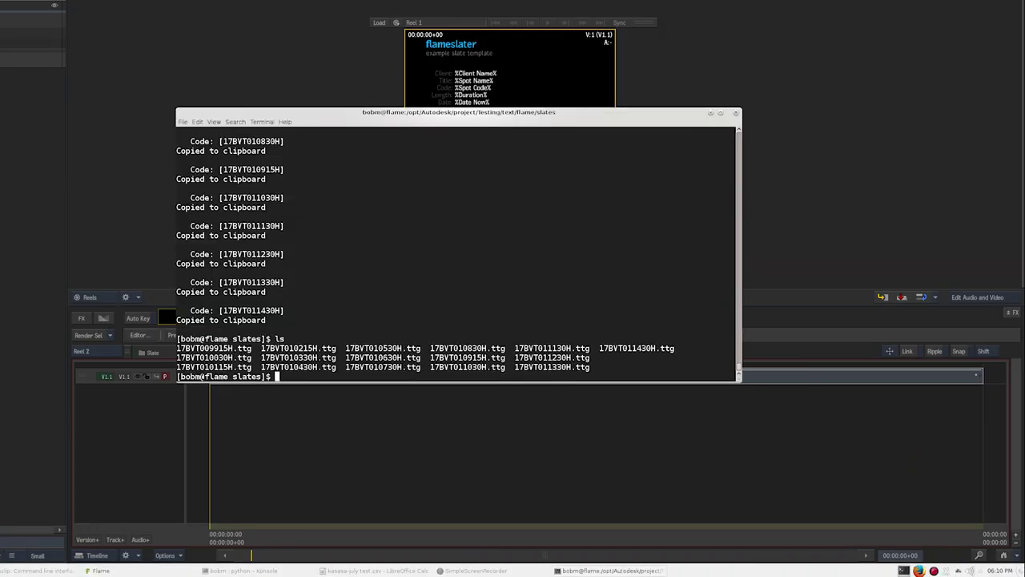
click(948, 571)
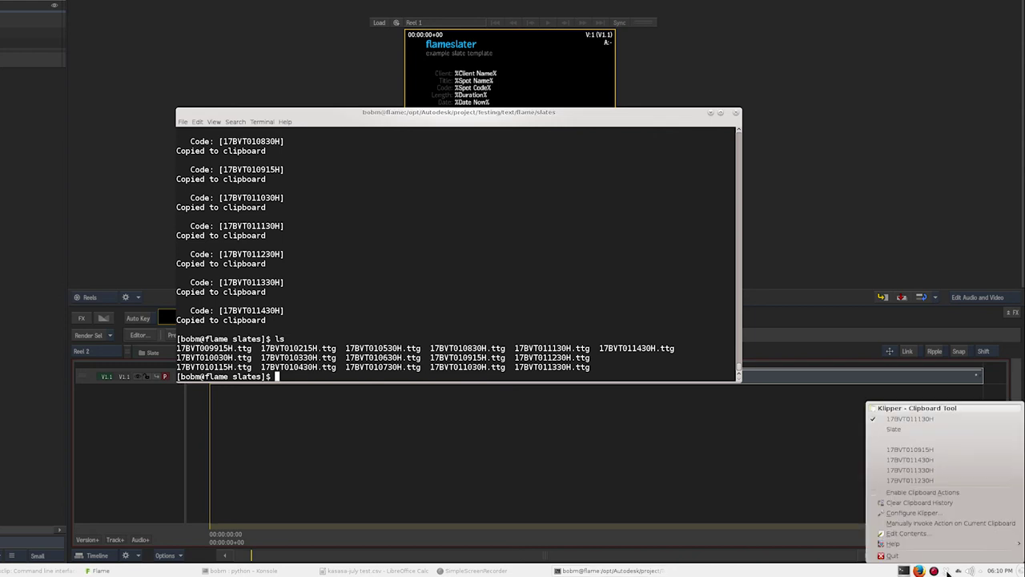
click(922, 483)
key(alt+Tab)
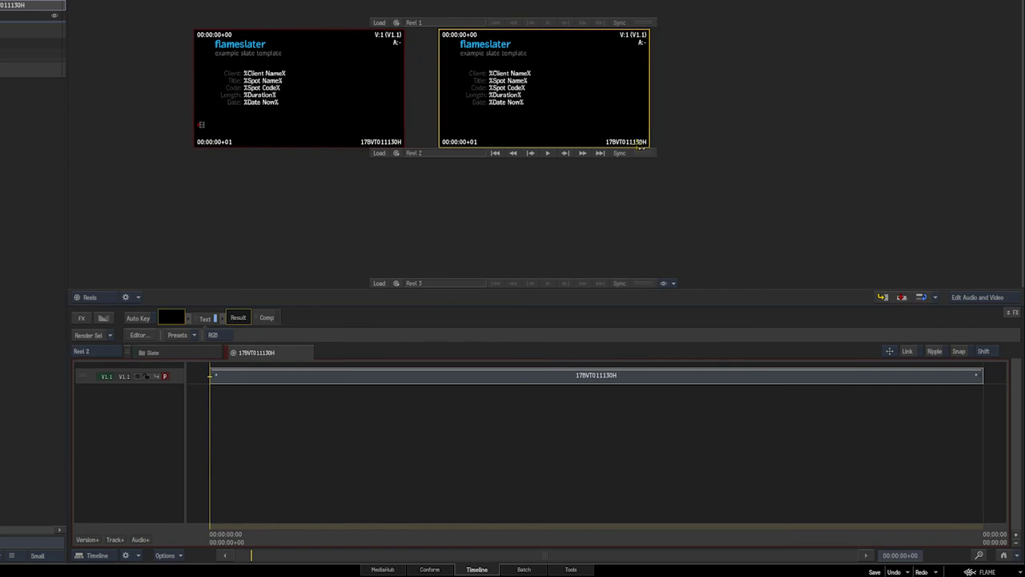
click(633, 142)
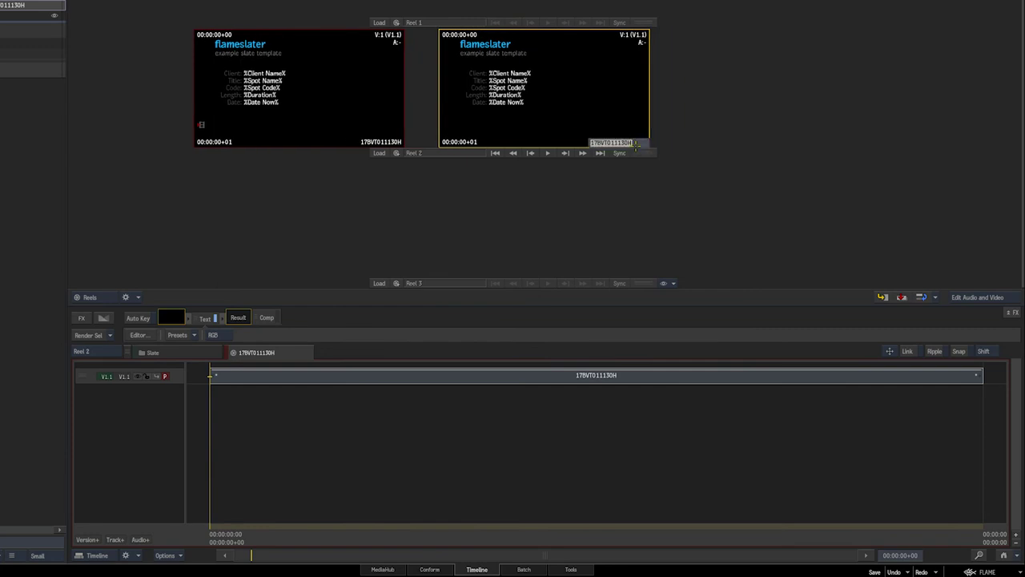
key(alt+Tab)
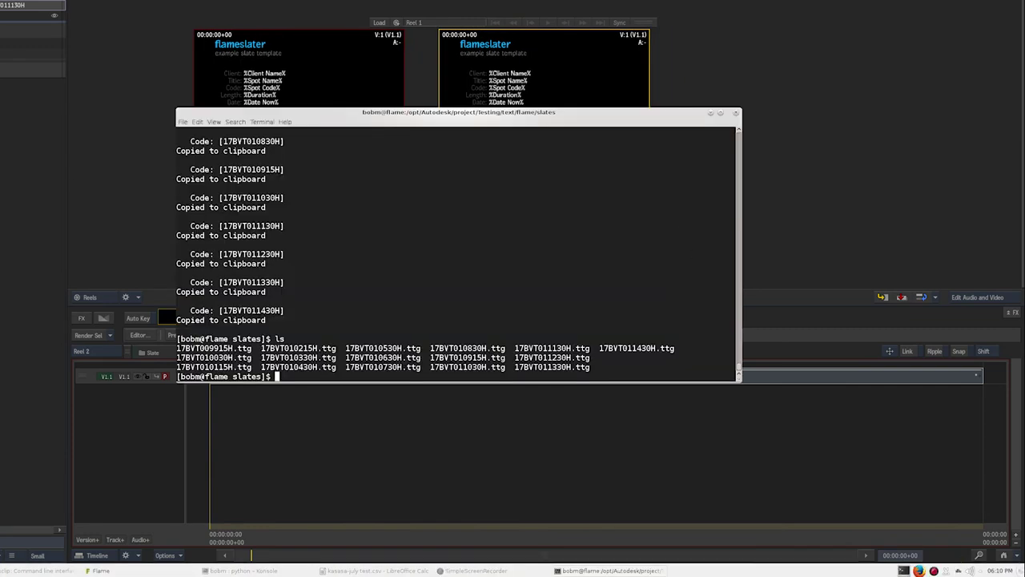
click(948, 571)
click(913, 477)
click(602, 5)
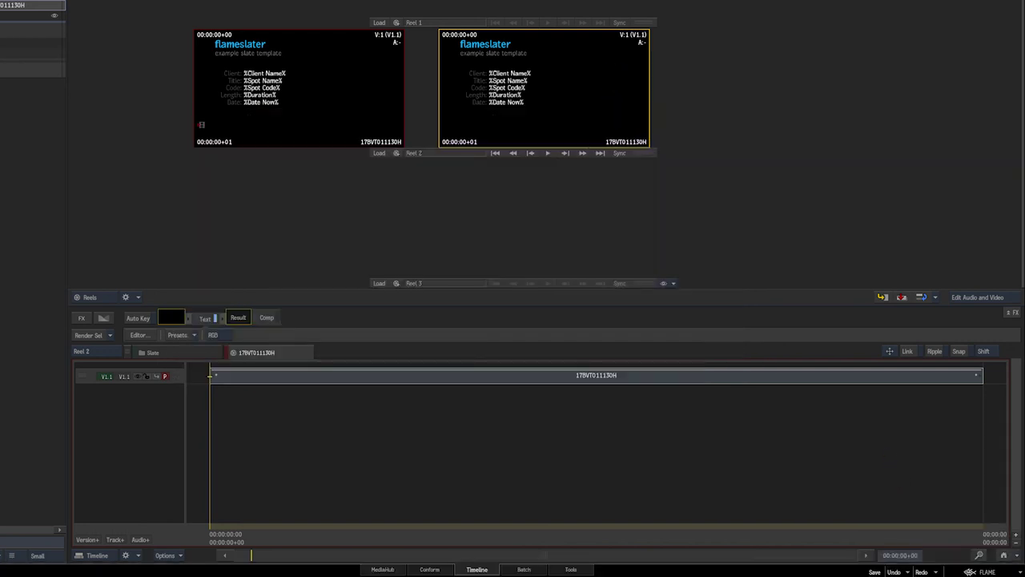
Step: Rename the second slate clip in Reel 2 as 17BVT011230H, using the entry from the Klipper history
click(623, 144)
key(ctrl+alt+v)
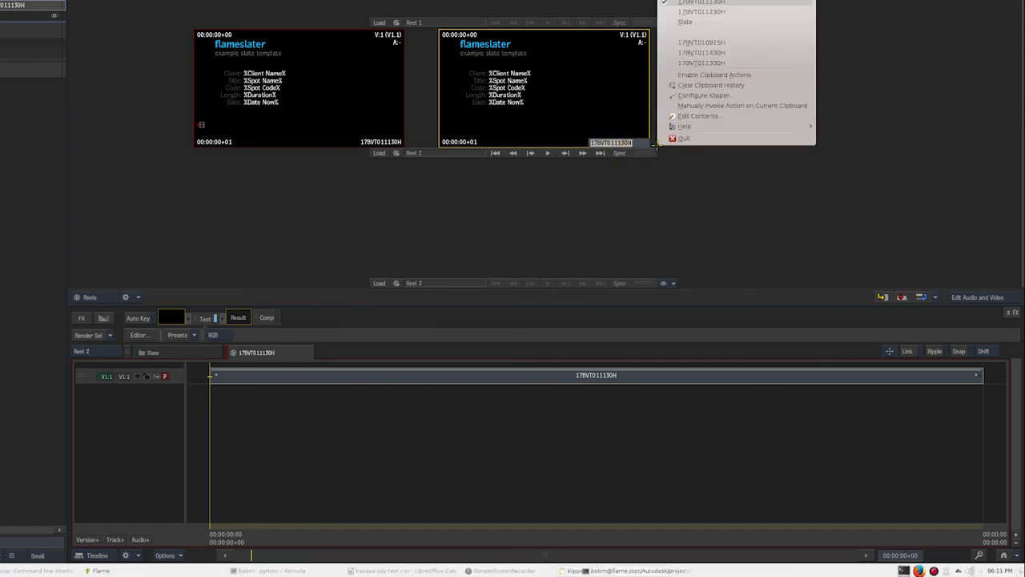
key(Down)
key(Return)
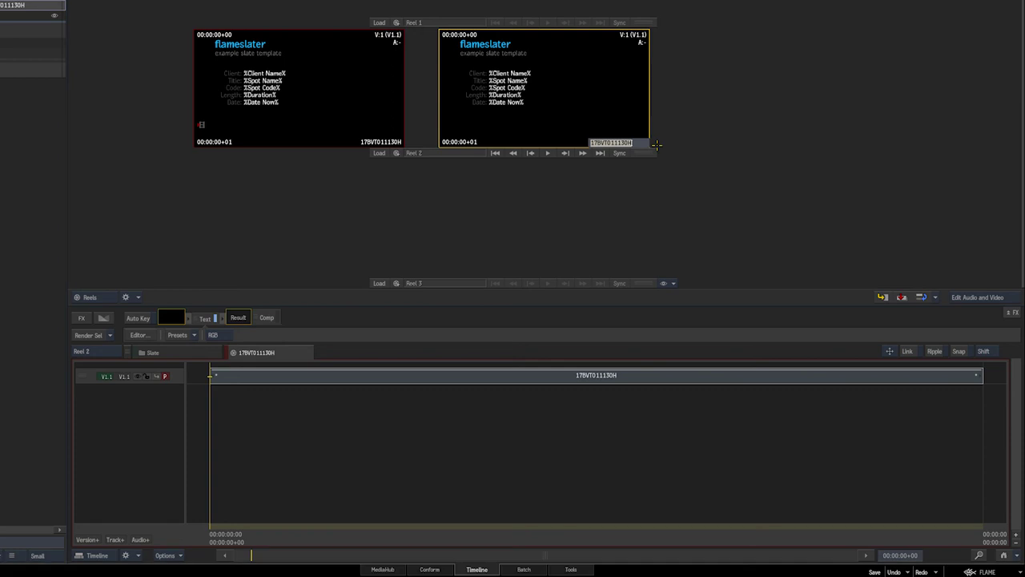
key(ctrl+v)
key(Return)
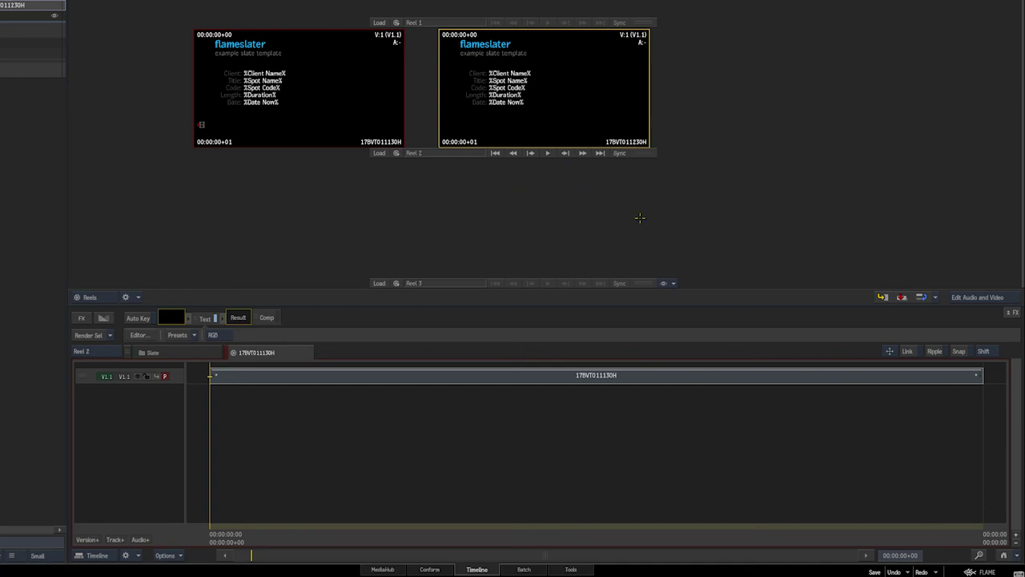
Step: Check the spot codes held in the Klipper clipboard history from the terminal and return to Flame
key(alt+Tab)
click(947, 572)
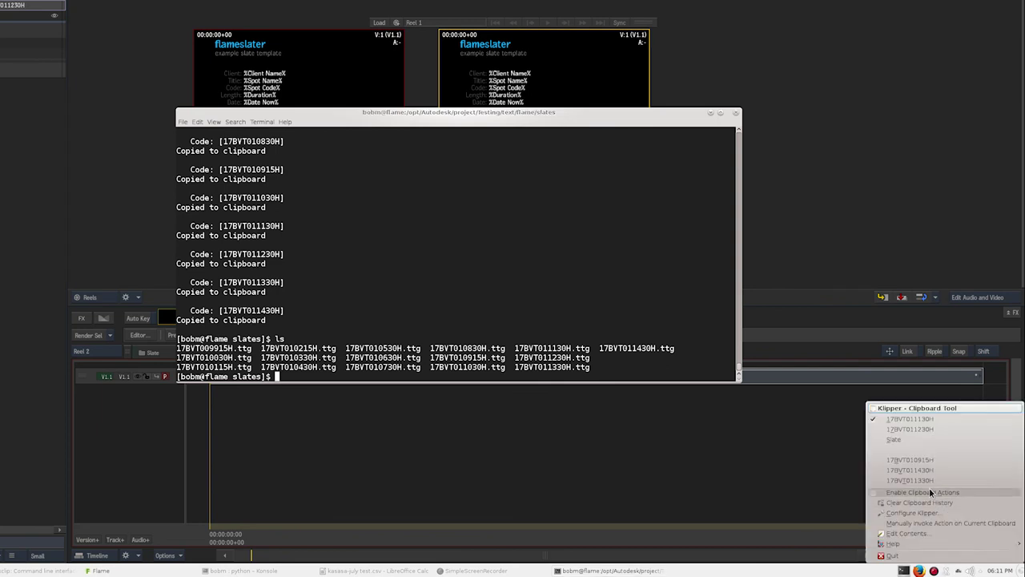
click(945, 493)
click(622, 139)
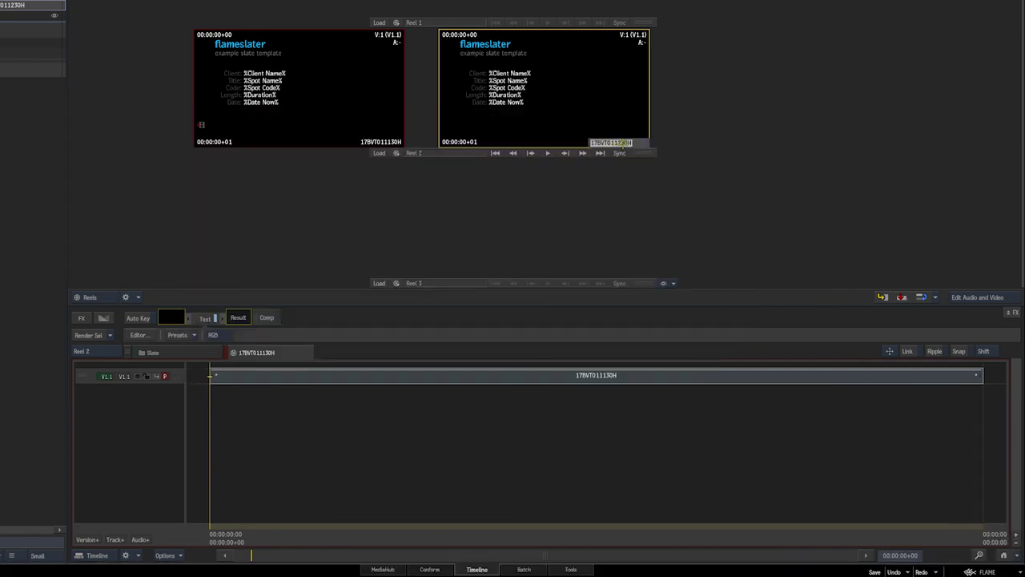
key(alt+Tab)
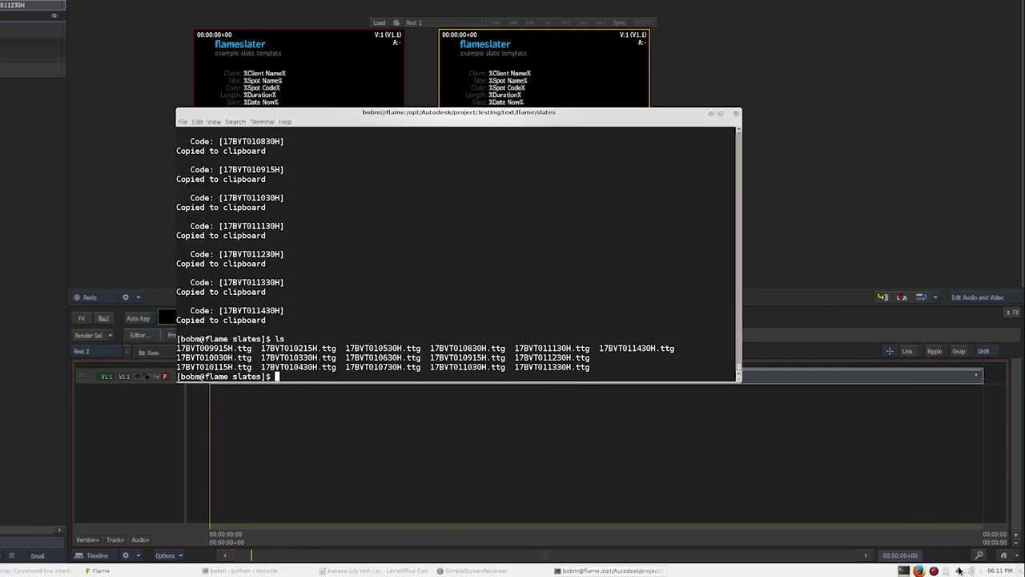
click(948, 572)
click(919, 488)
key(alt+Tab)
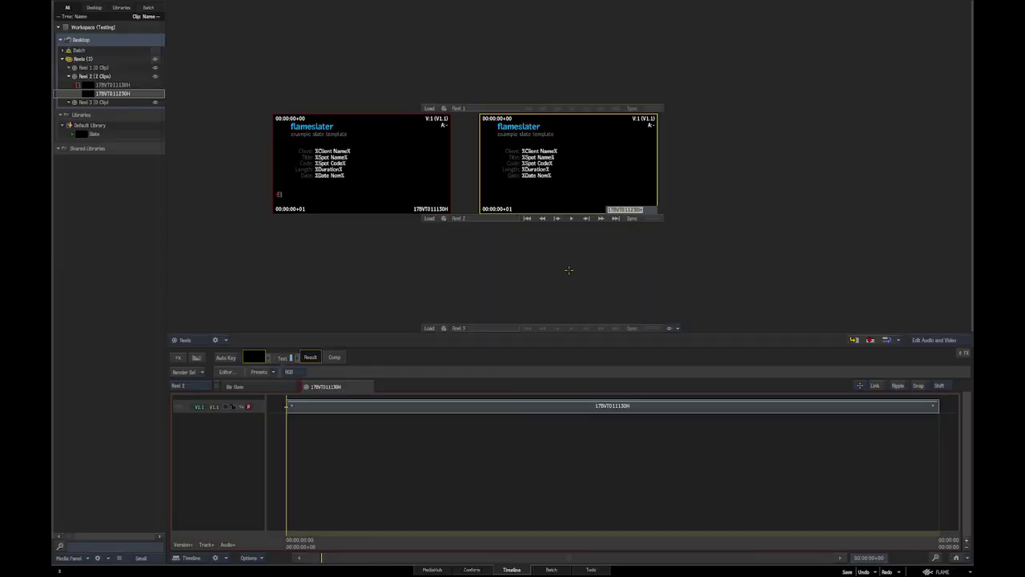
Step: Open the Text effect of clip 17BVT011130H and load the 17BVT011130H setup from the project's slates folder
key(Left)
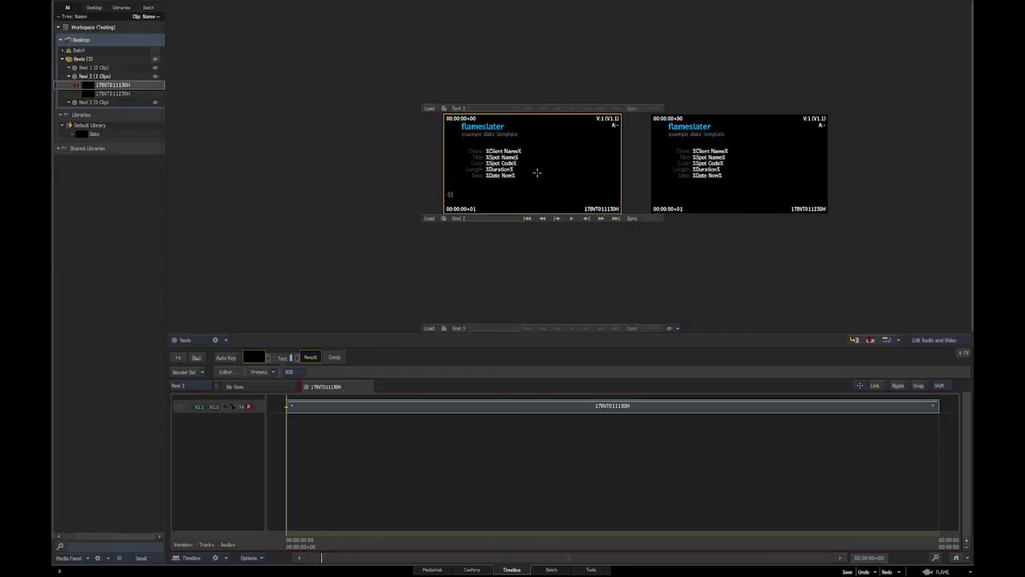
click(323, 407)
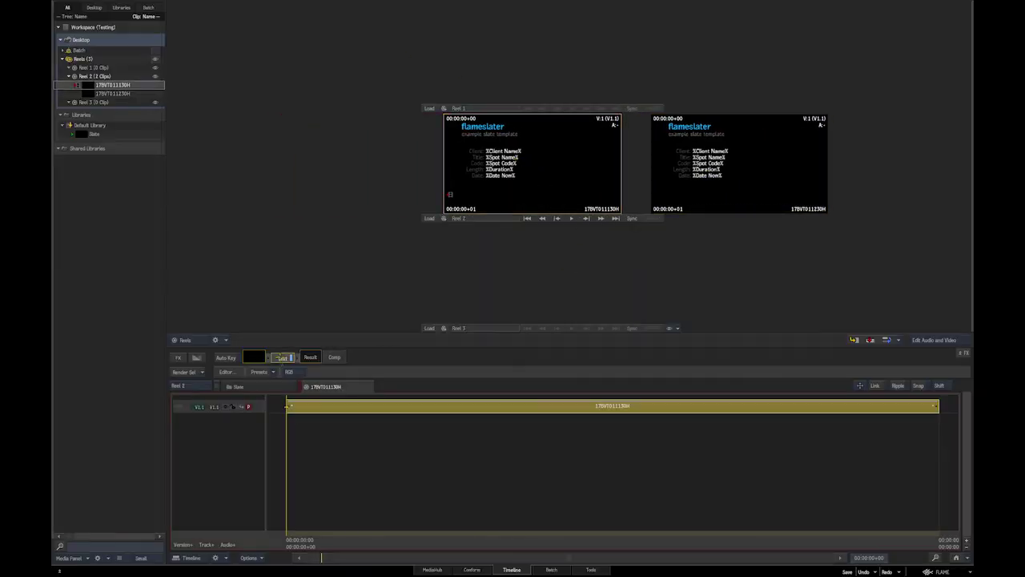
click(284, 357)
click(194, 457)
click(284, 357)
click(239, 454)
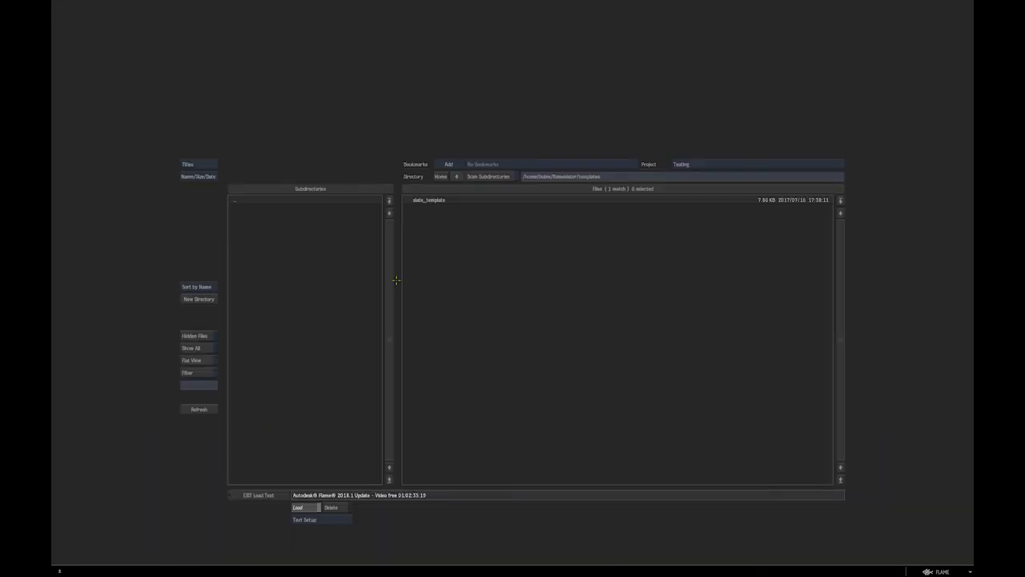
click(440, 176)
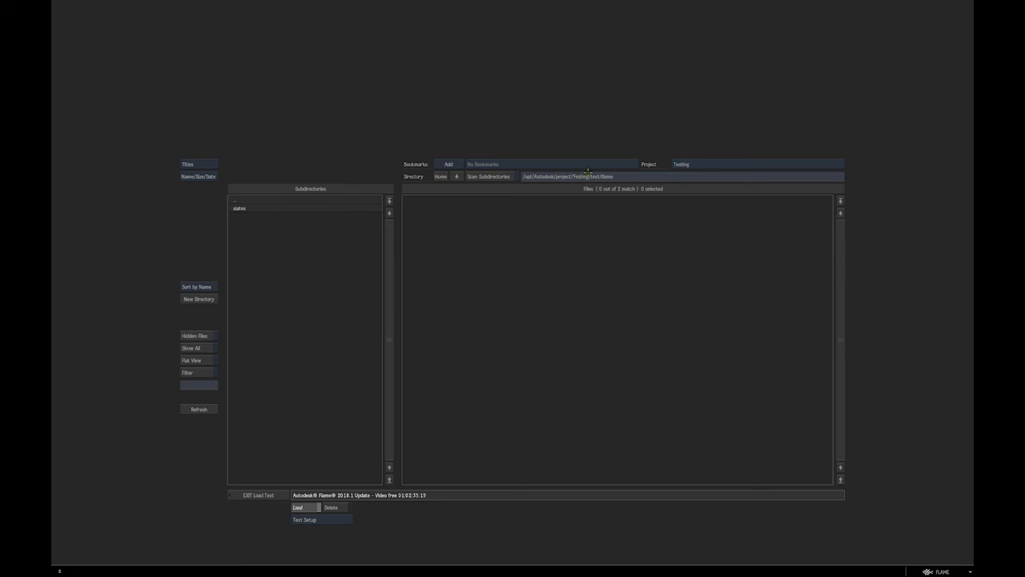
click(238, 208)
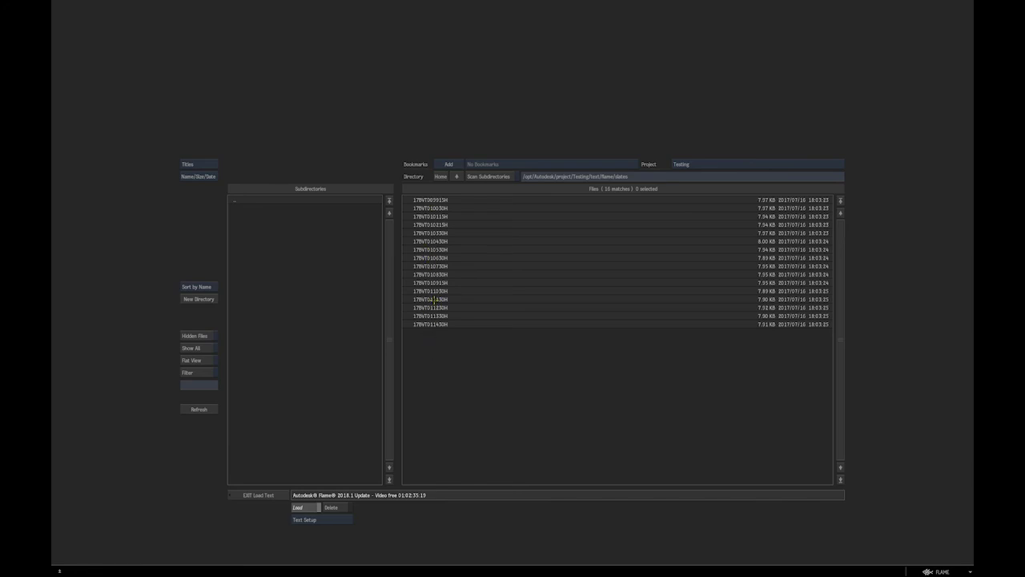
double_click(433, 299)
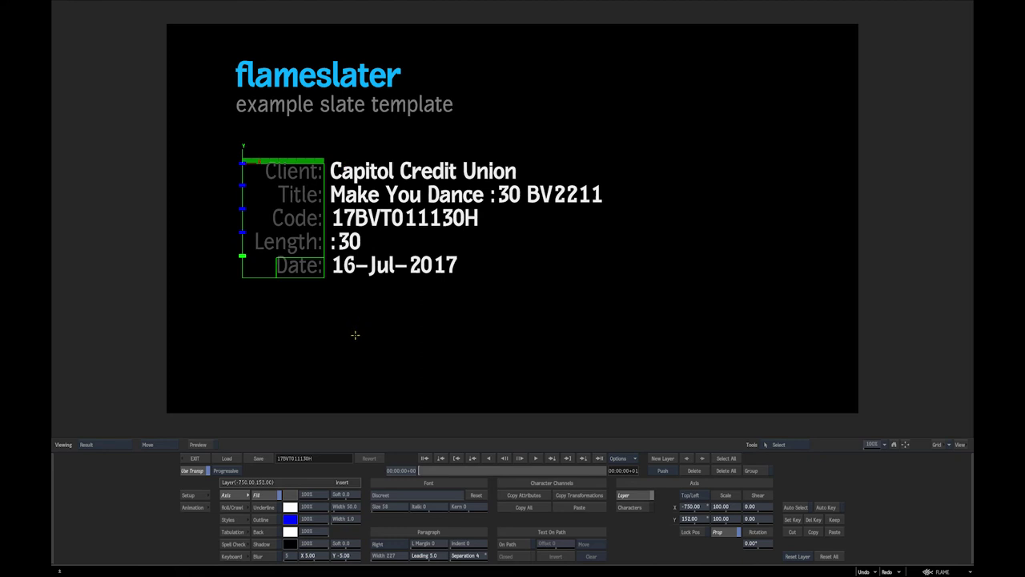
Step: Load the 17BVT011430H text setup, replace it with the 17BVT010215H setup and return to the timeline
click(227, 458)
double_click(433, 325)
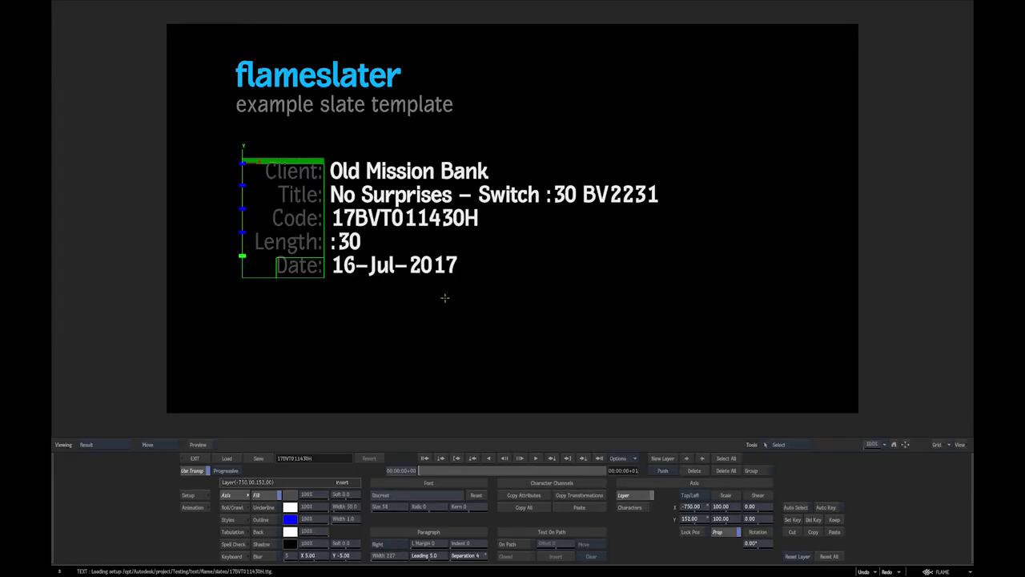
click(227, 456)
double_click(430, 225)
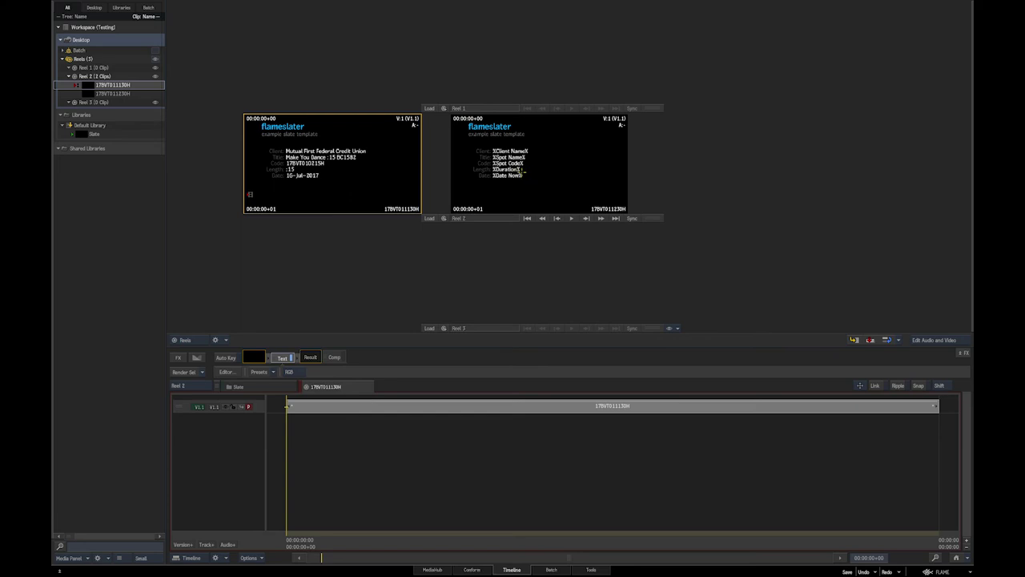
Step: Open the text setup browser for the clip, and bring up the kasasa-july test.csv spreadsheet in LibreOffice Calc
click(282, 358)
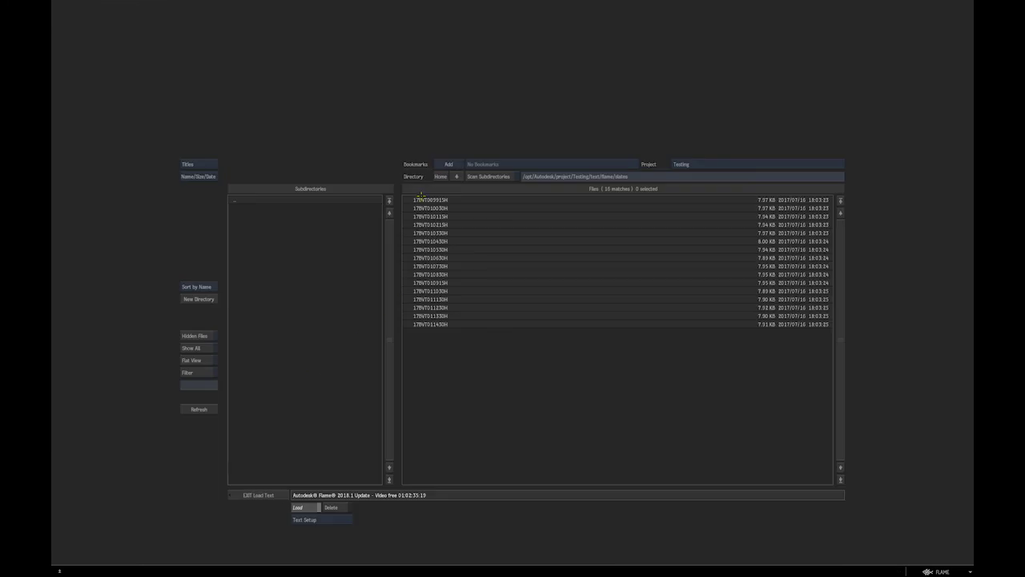
key(alt+Tab)
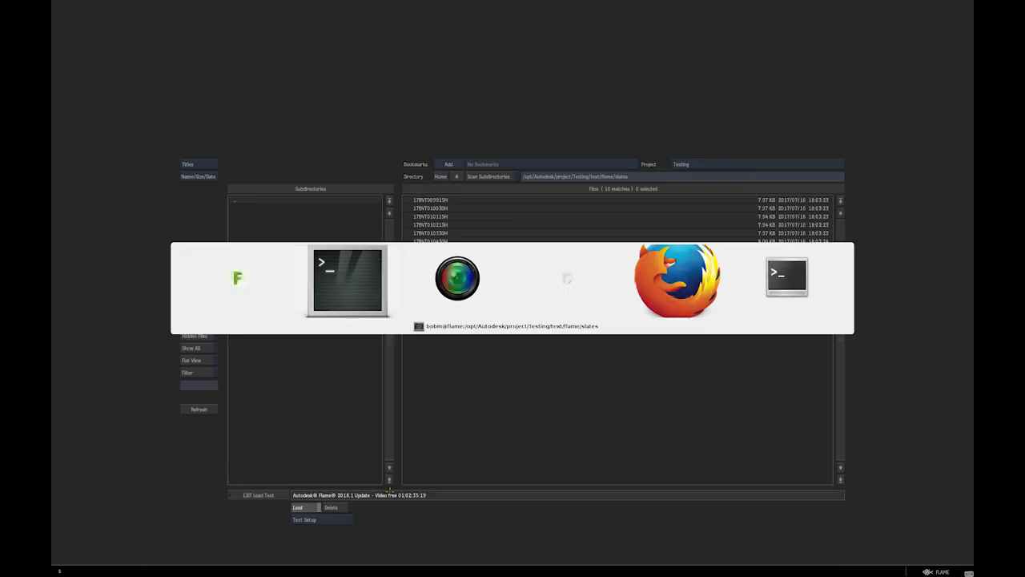
key(alt+Tab)
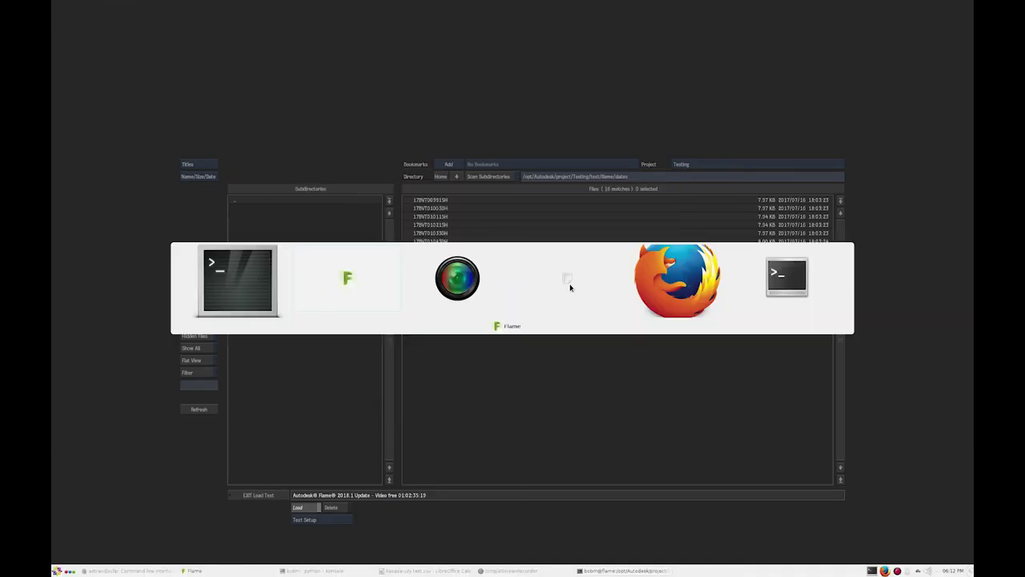
key(alt+Tab)
key(alt+Tab)
key(alt+Tab)
key(alt+Tab)
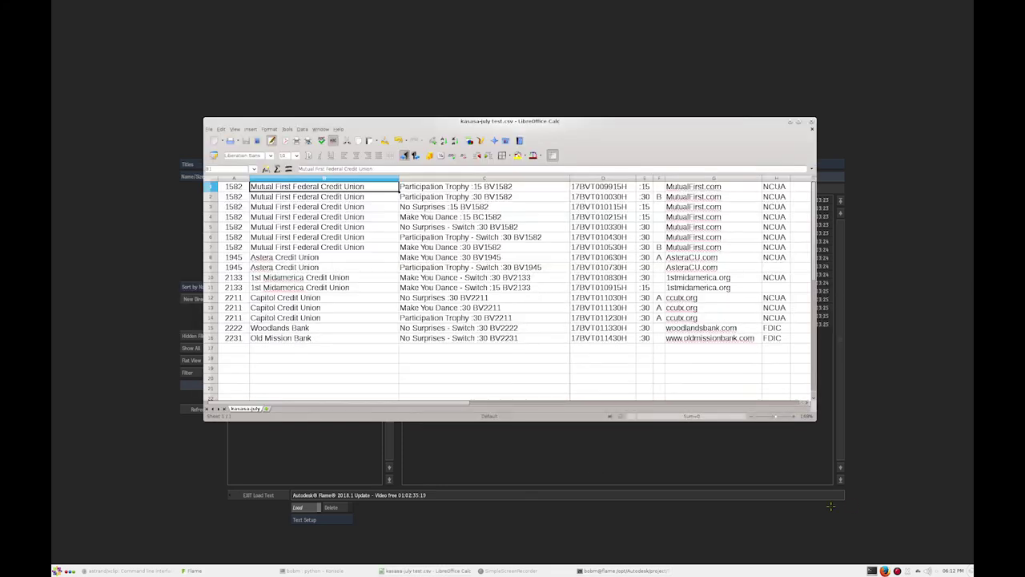
Step: Set the Klipper clipboard history size to 32 entries and apply the configuration
click(898, 571)
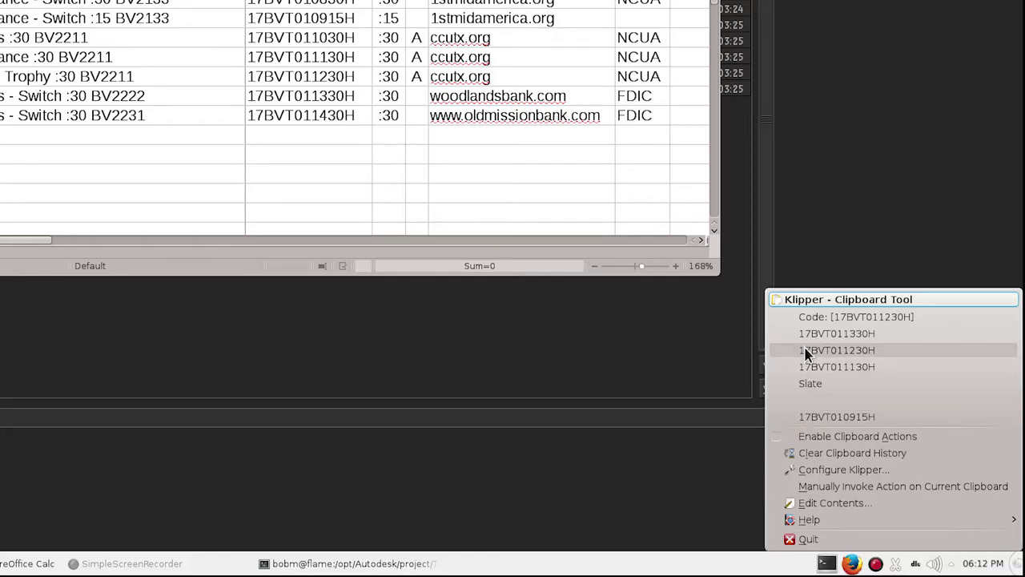
click(841, 471)
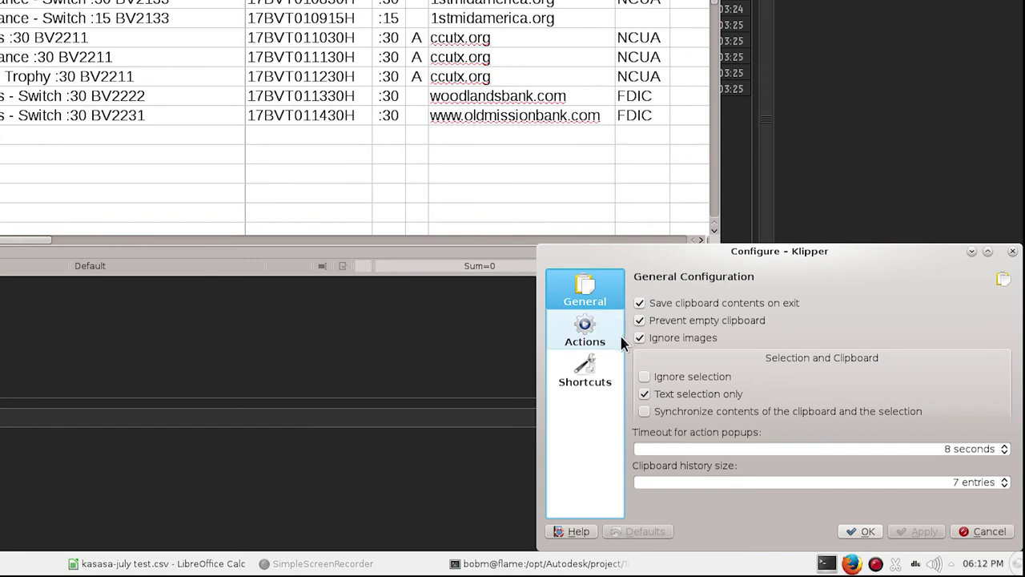
click(645, 481)
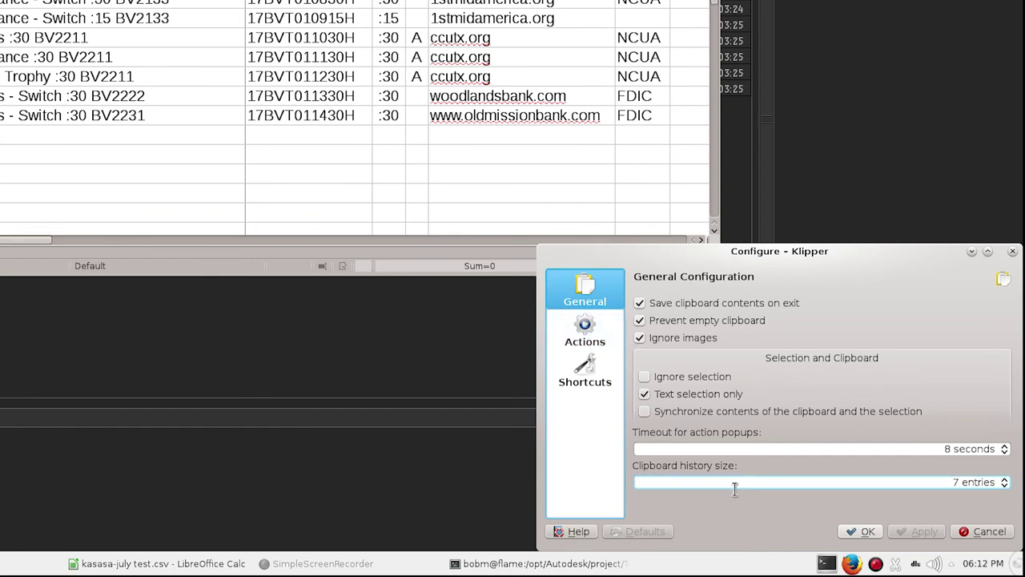
click(947, 480)
double_click(948, 481)
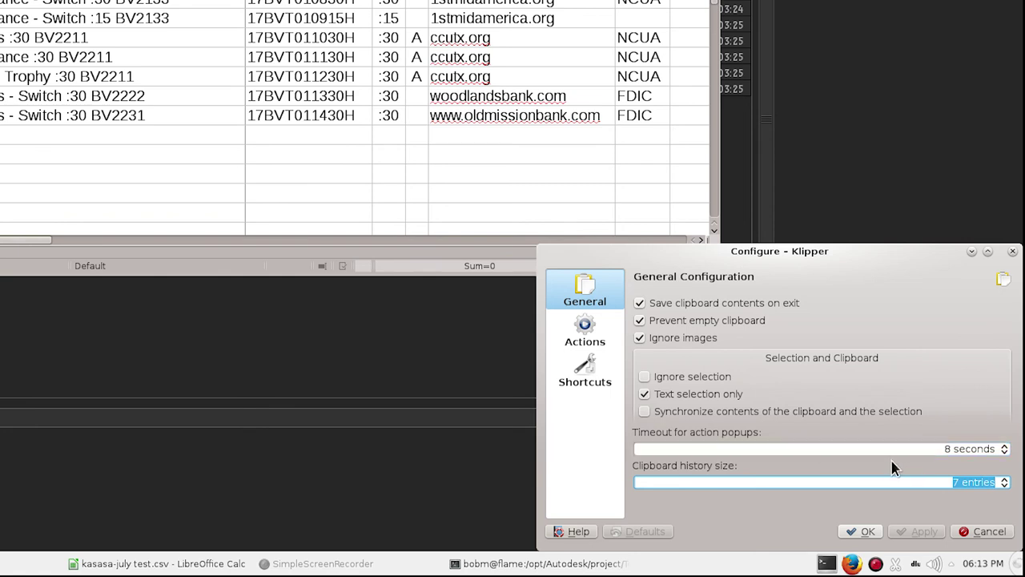
text(32)
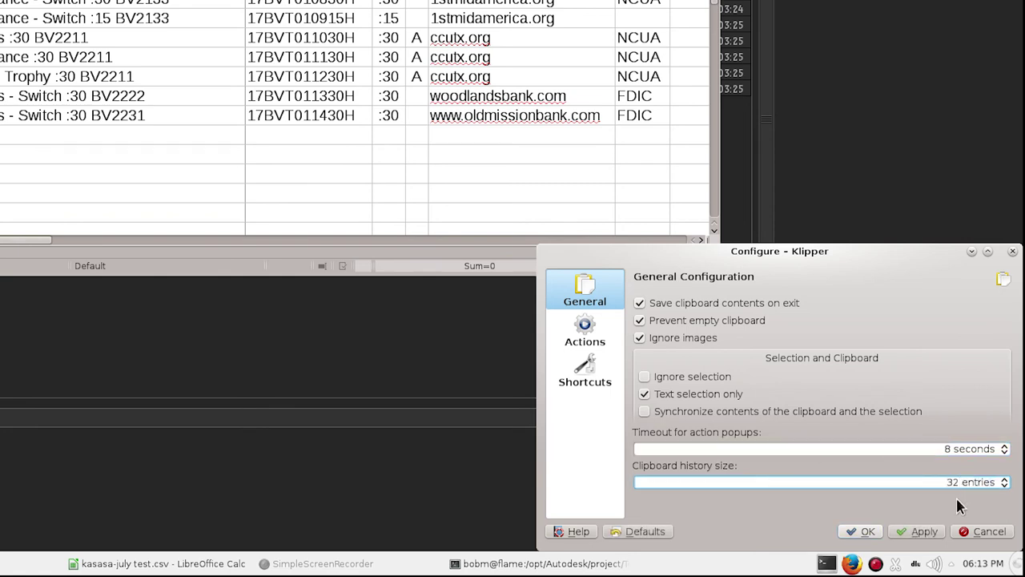
click(927, 535)
click(873, 533)
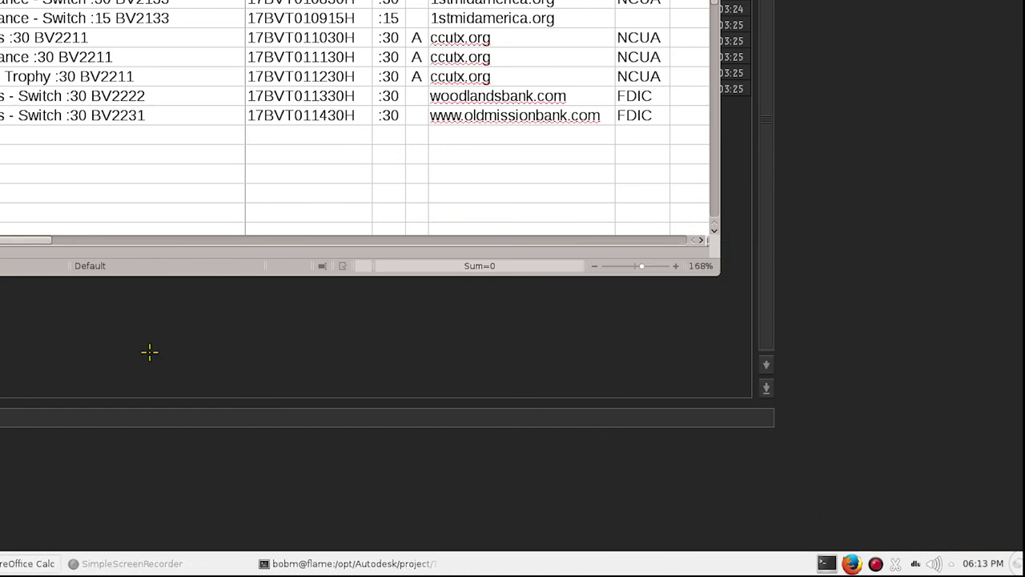
Step: Rerun the earlier command in the slates terminal to refill the clipboard with spot codes, and open the Klipper history
click(303, 565)
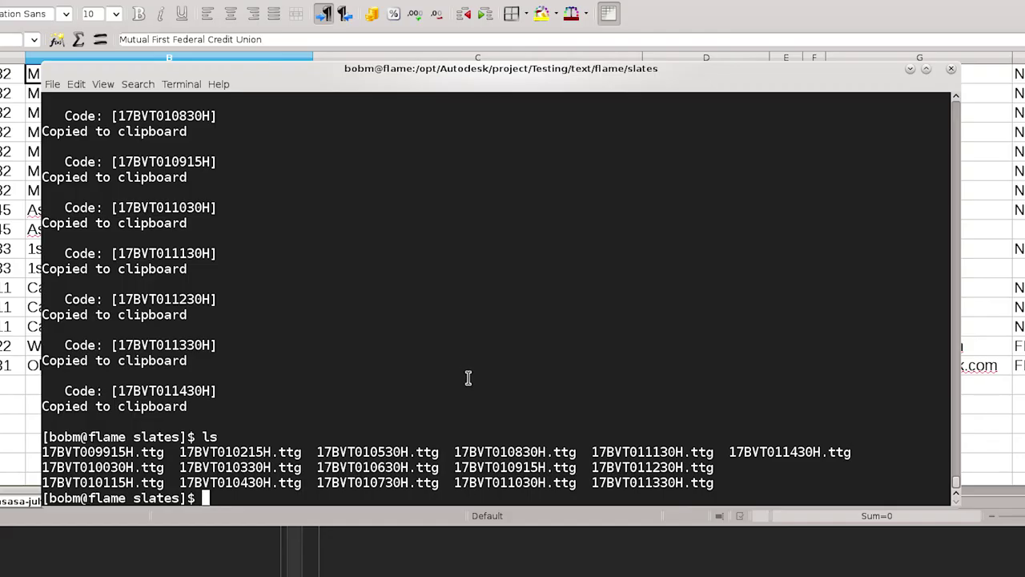
key(Up)
key(Return)
key(Return)
key(Return)
key(Return)
key(Return)
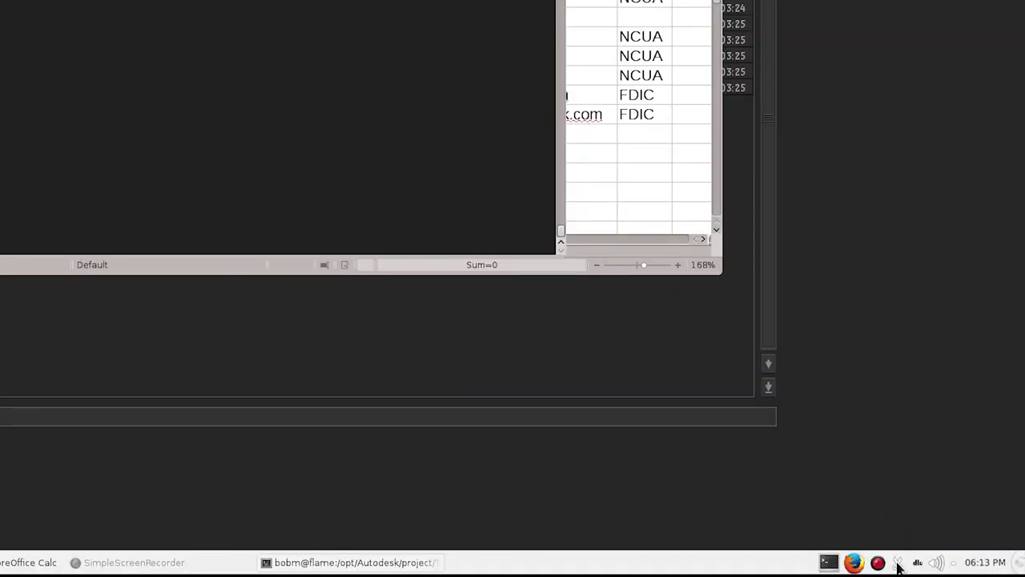
click(898, 563)
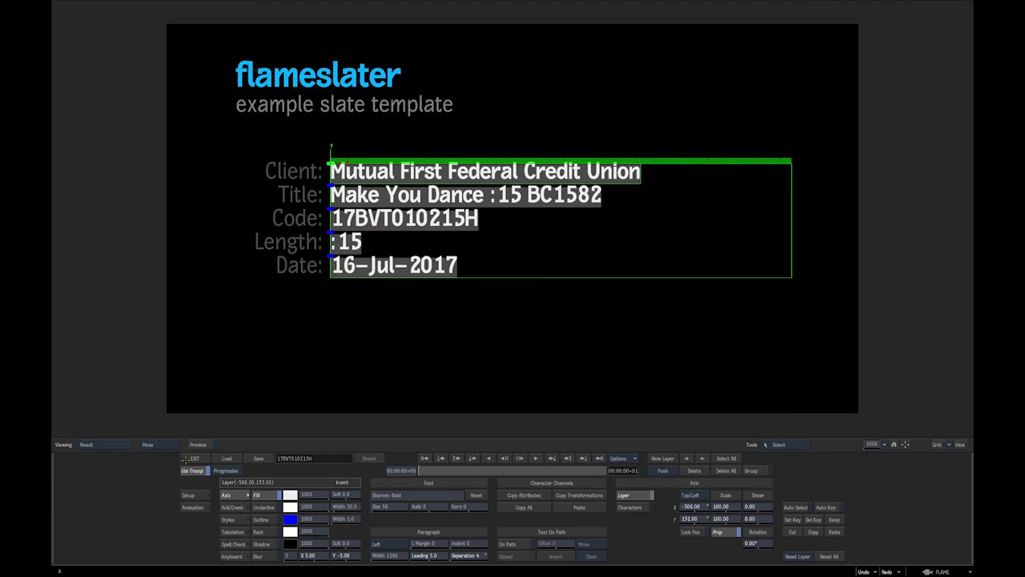
Step: Load the slate_template text setup from the flameslater templates folder into clip 17BVT011130H and leave the text editor
click(224, 458)
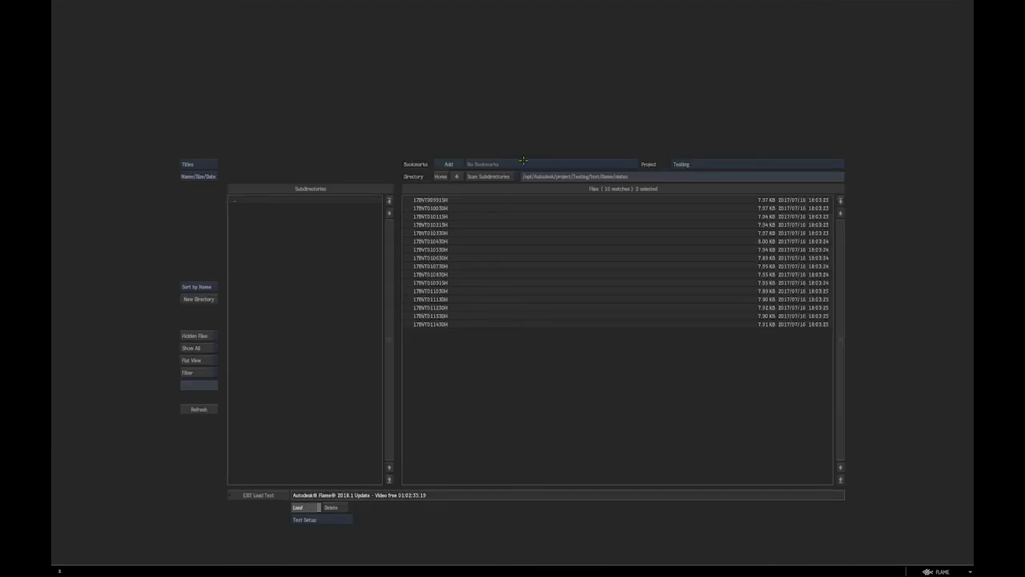
click(645, 174)
text(/hom)
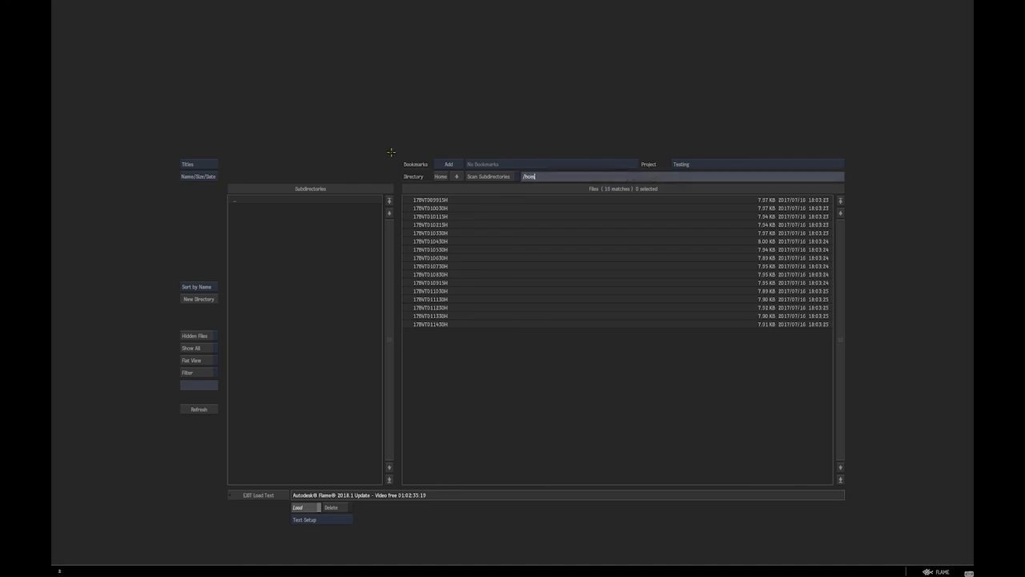
text(e/bohm/flamealator)
key(Return)
click(240, 207)
click(424, 200)
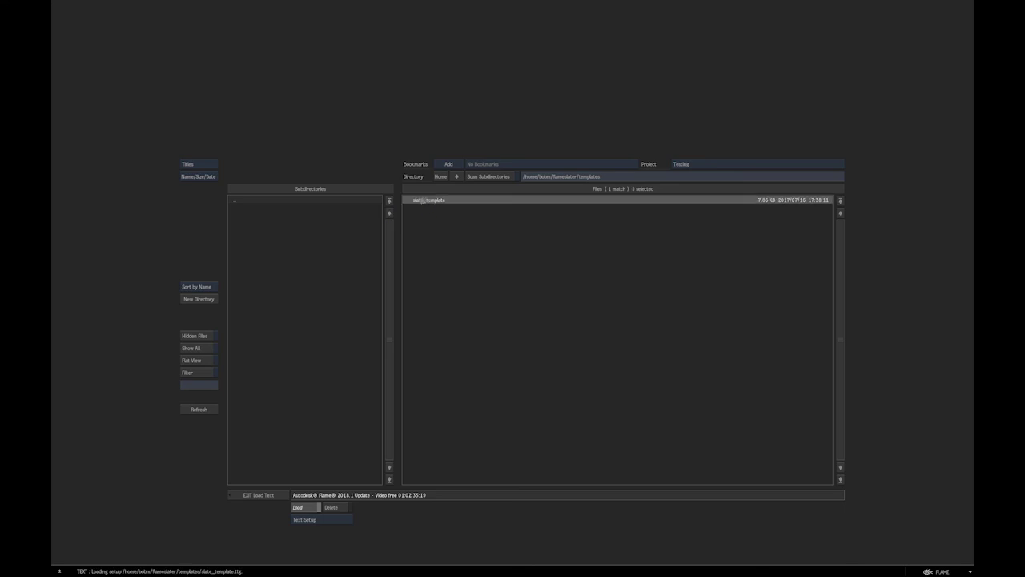
click(358, 267)
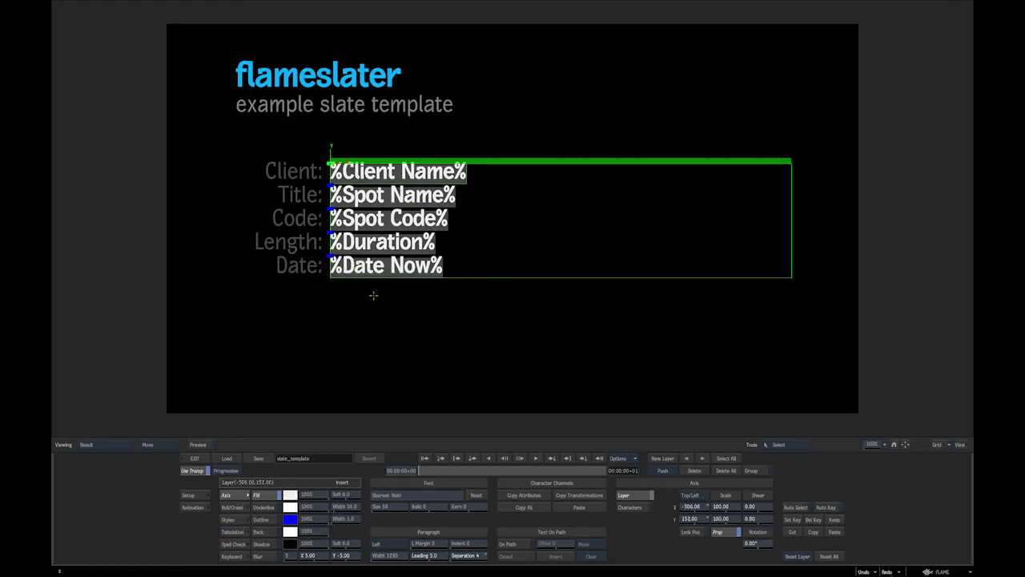
drag(370, 296, 371, 296)
click(195, 458)
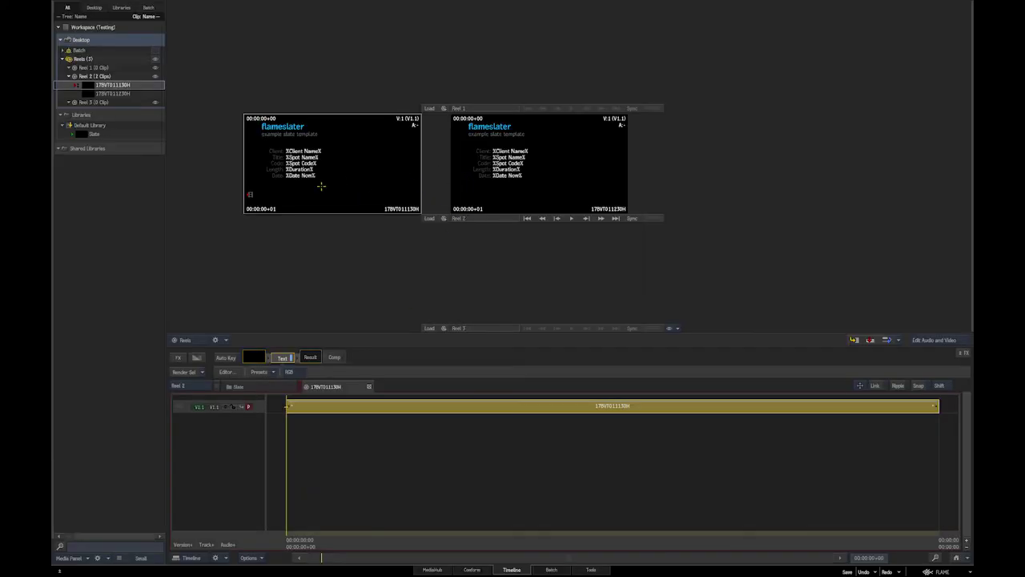
Step: View clip 17BVT011130H in the player, reopen its Text effect and load the slate_template setup again
double_click(335, 179)
click(312, 408)
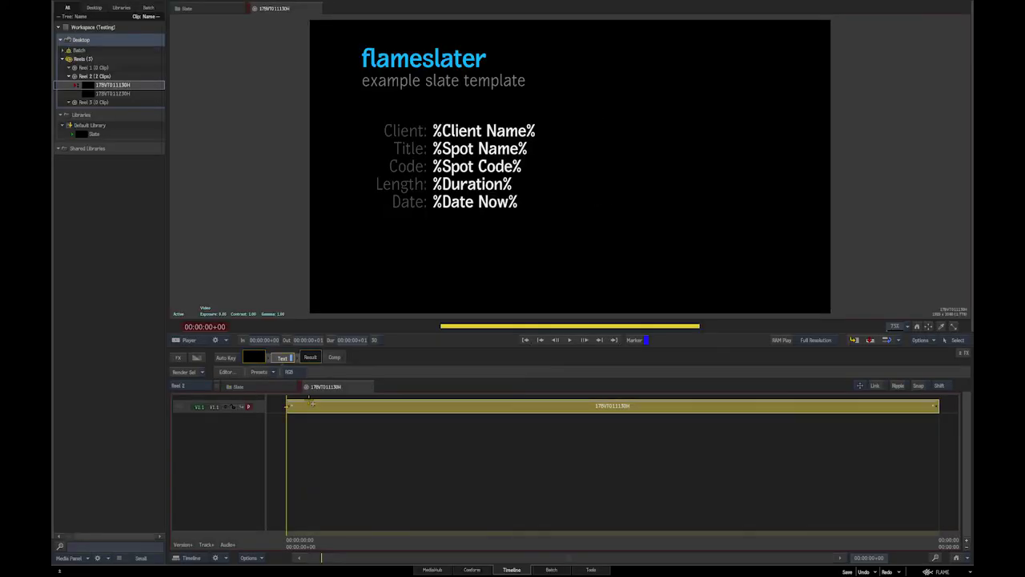
click(282, 357)
click(227, 457)
double_click(428, 200)
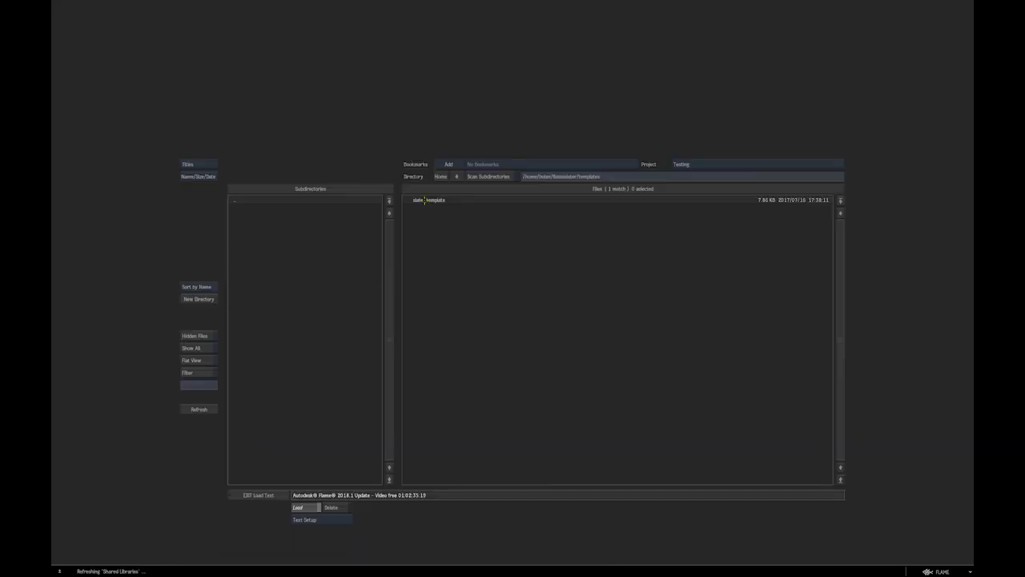
Step: Pick the slate_template text setup in the flameslater templates directory and load it
click(228, 457)
click(264, 210)
double_click(433, 200)
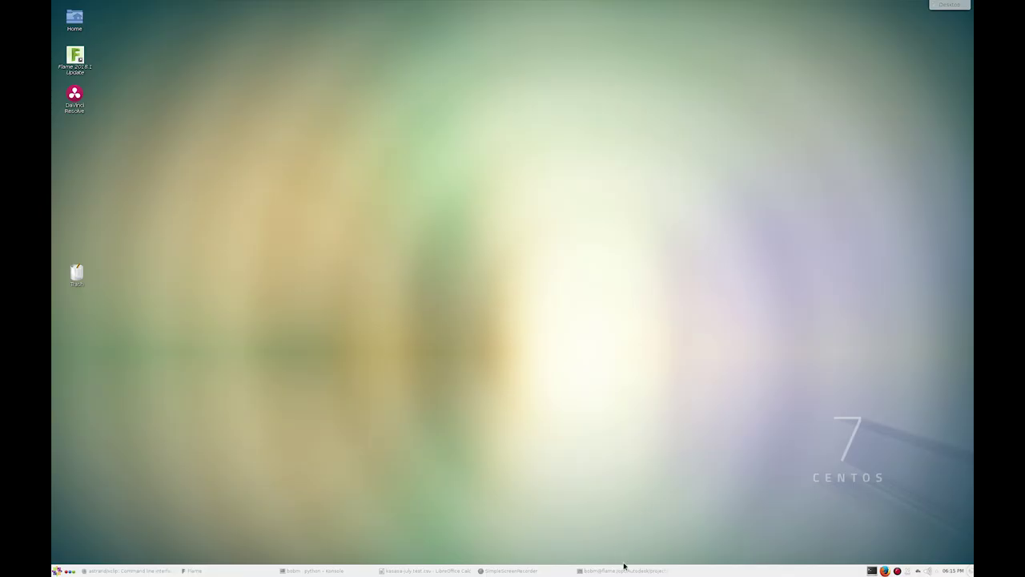
Step: Switch to the slates terminal, change to the flameslater directory in the home folder and list its files
click(623, 570)
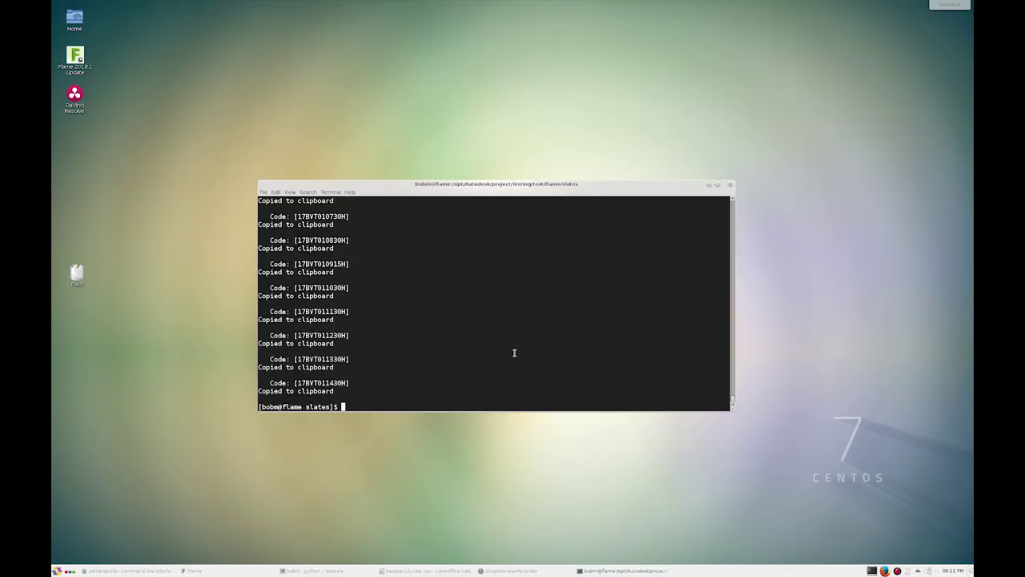
text(cd /ho)
text(me)
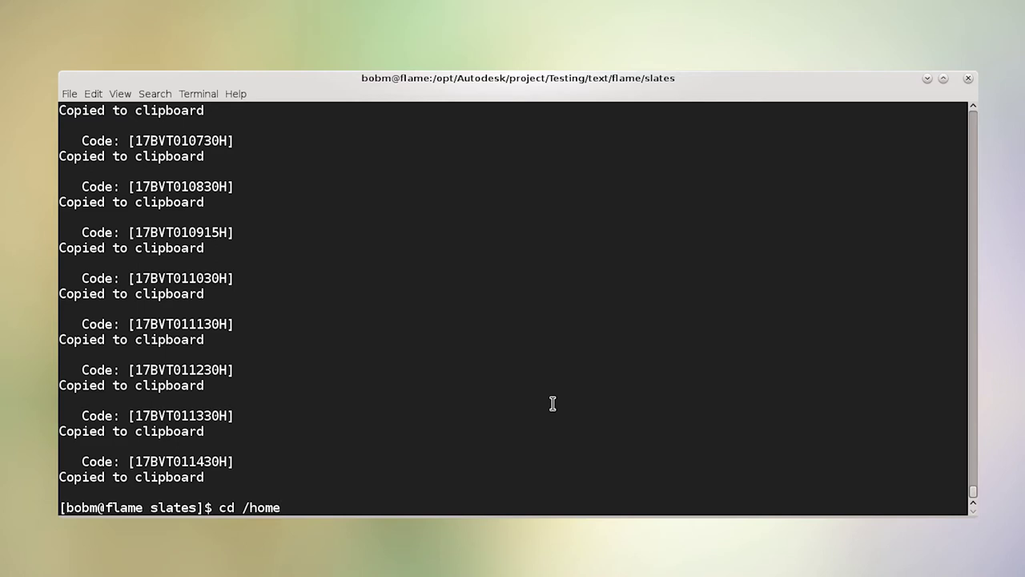
text(/bobm/flames)
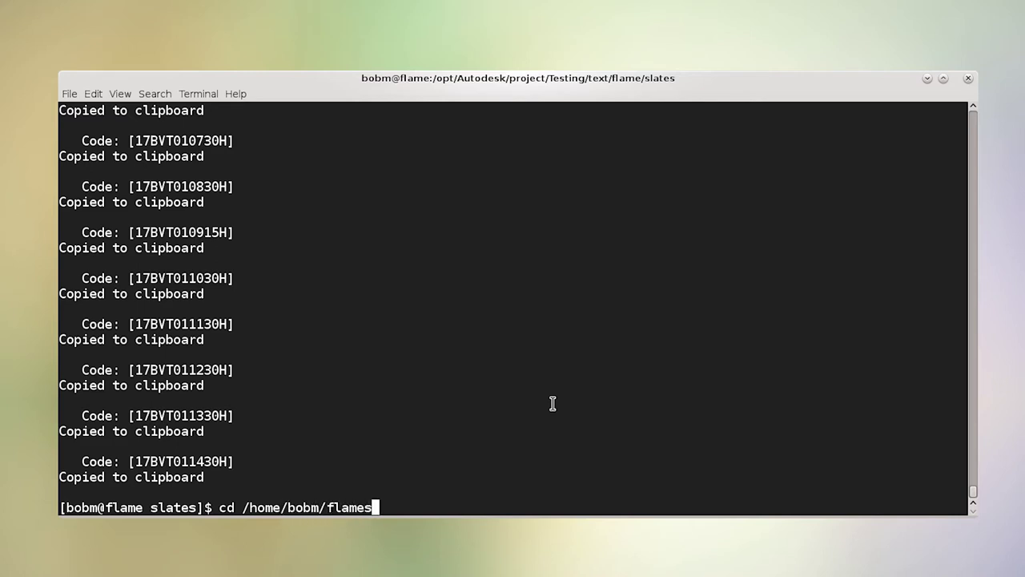
key(Tab)
key(Return)
text(ls)
key(Return)
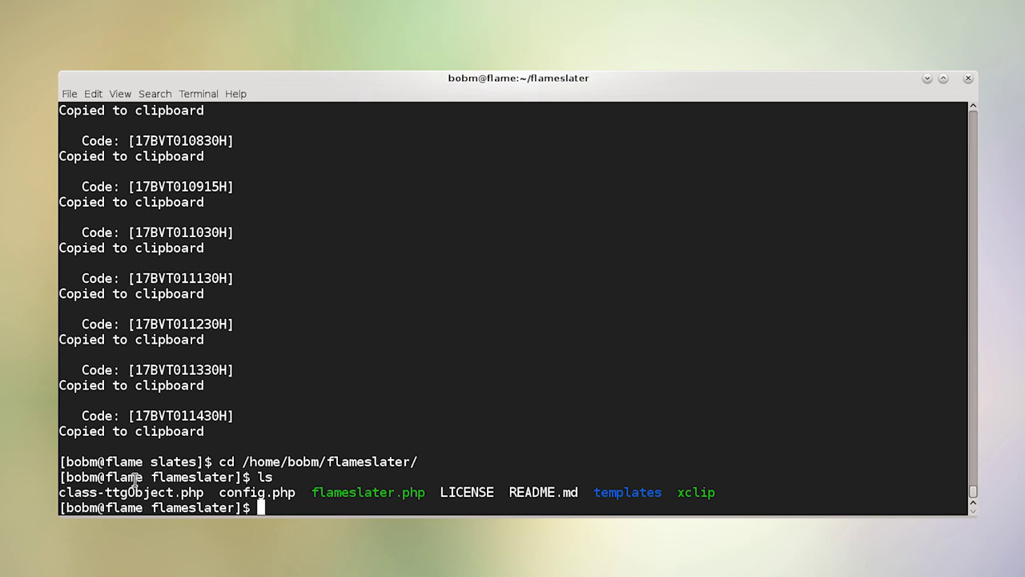
Step: Open config.php from the flameslater directory in the nano editor
drag(211, 491, 296, 494)
text(nano conf)
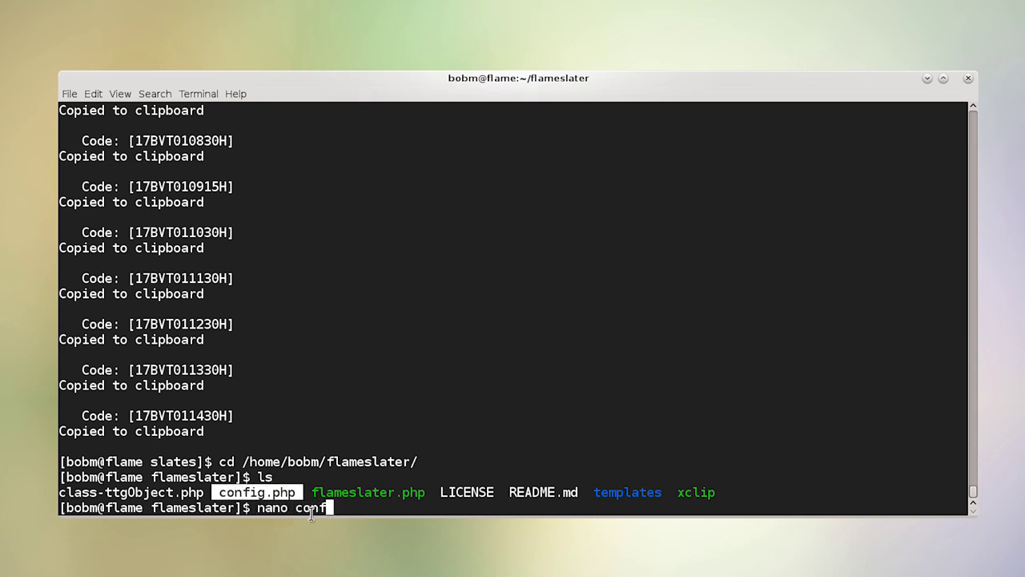
key(Tab)
key(Return)
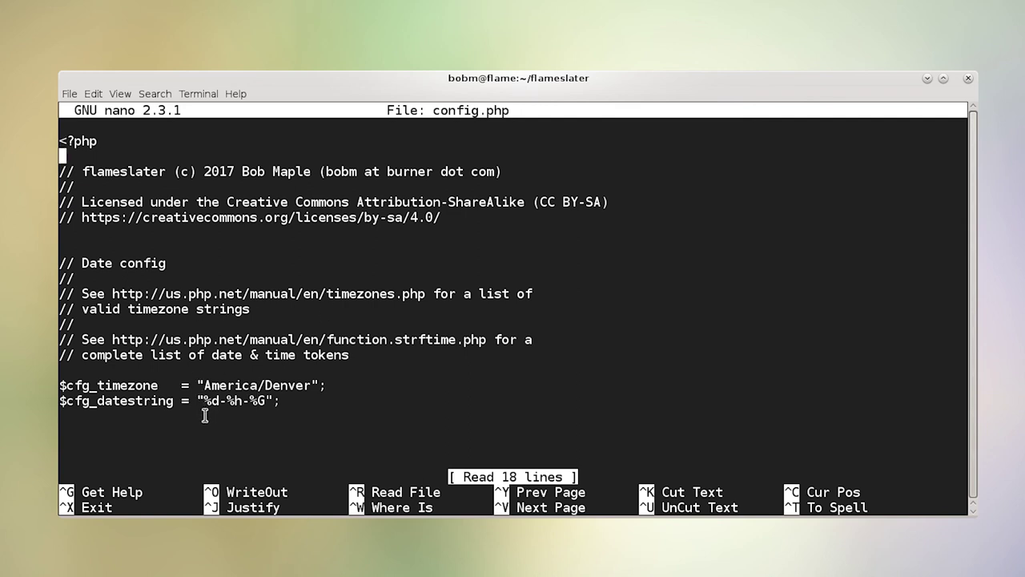
Step: Examine the date configuration in config.php, including the $cfg_timezone and $cfg_datestring values
key(Down)
key(Down)
key(Down)
key(Down)
key(Down)
key(Down)
key(Down)
key(Down)
key(Down)
key(Down)
key(Down)
key(Down)
key(Down)
key(Down)
key(Down)
key(Down)
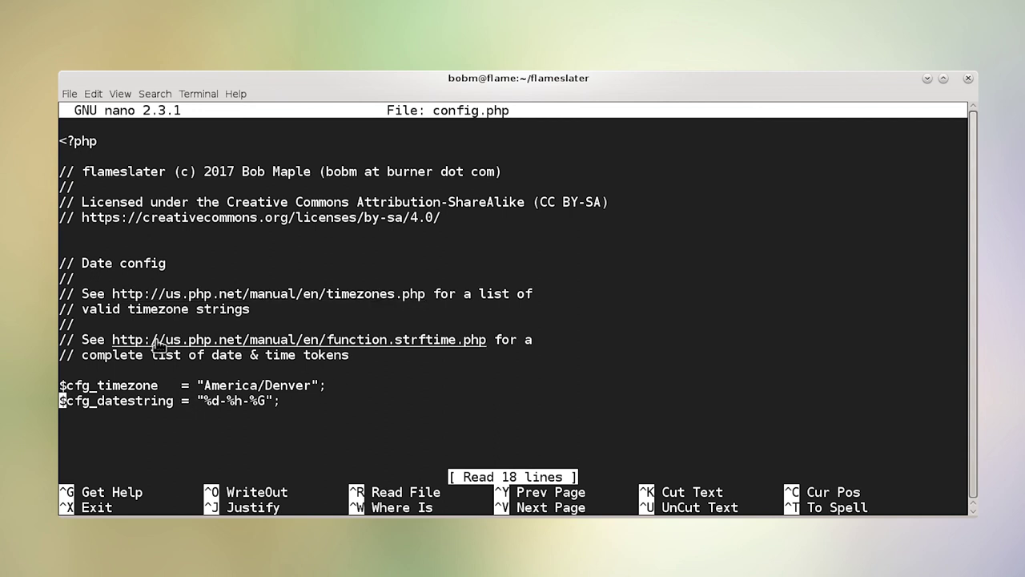
drag(203, 385, 311, 385)
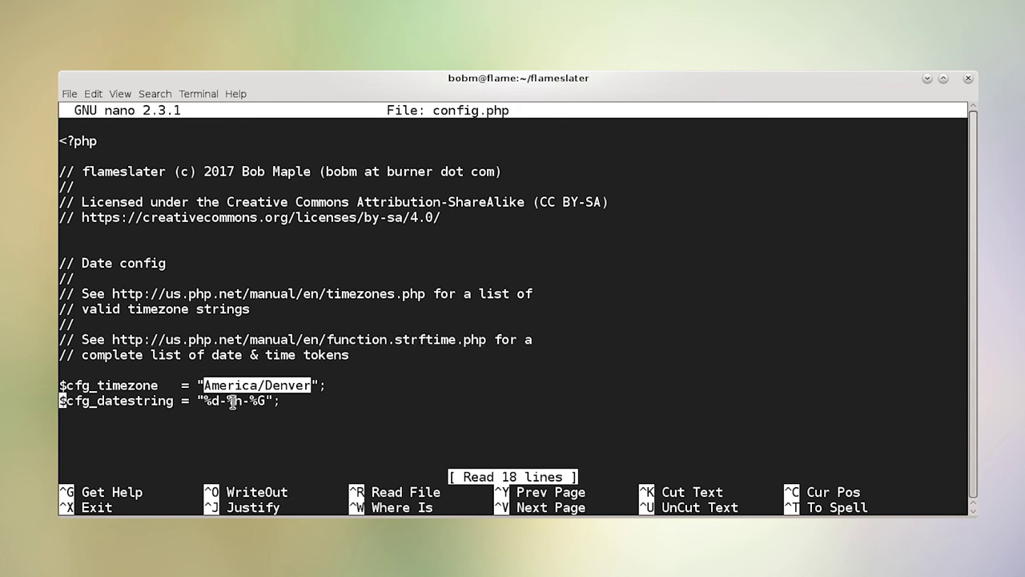
click(362, 347)
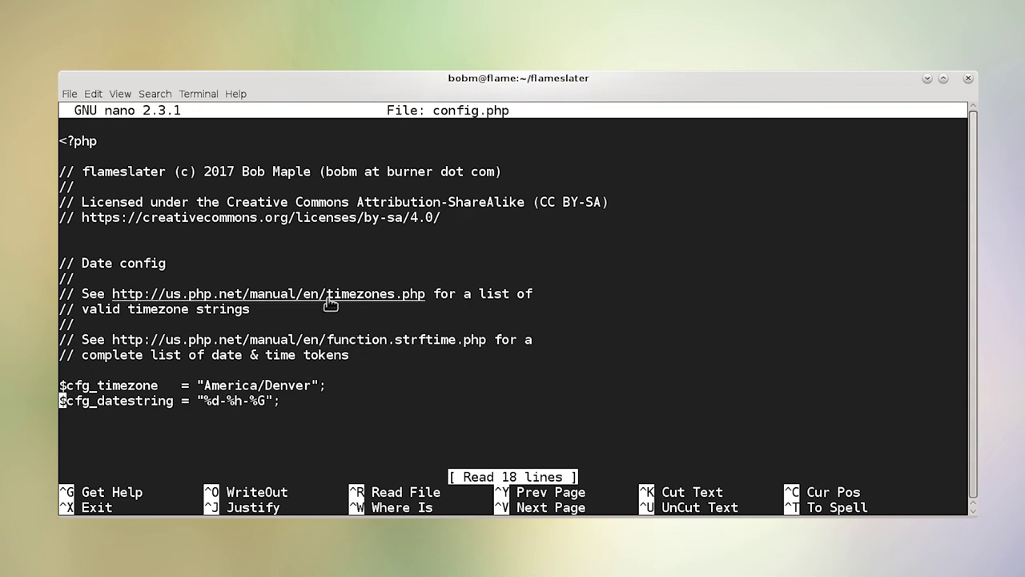
Step: Open the PHP strftime manual page linked in config.php and view its table of format parameters
right_click(307, 343)
click(344, 350)
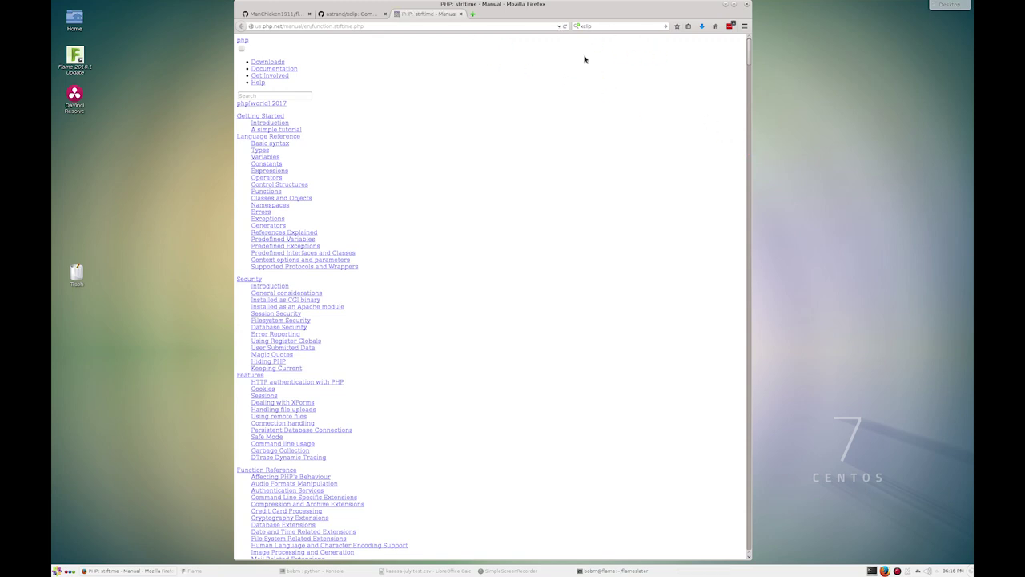
drag(747, 53, 734, 101)
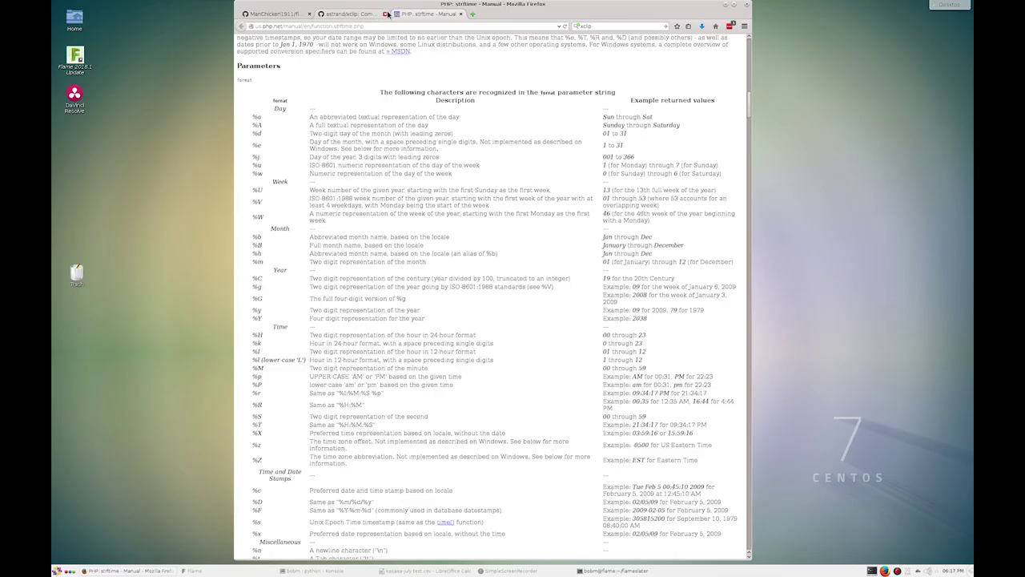
Step: Open the PHP supported timezones page linked in config.php, try its Europe list, and return to the config file in the terminal
click(612, 571)
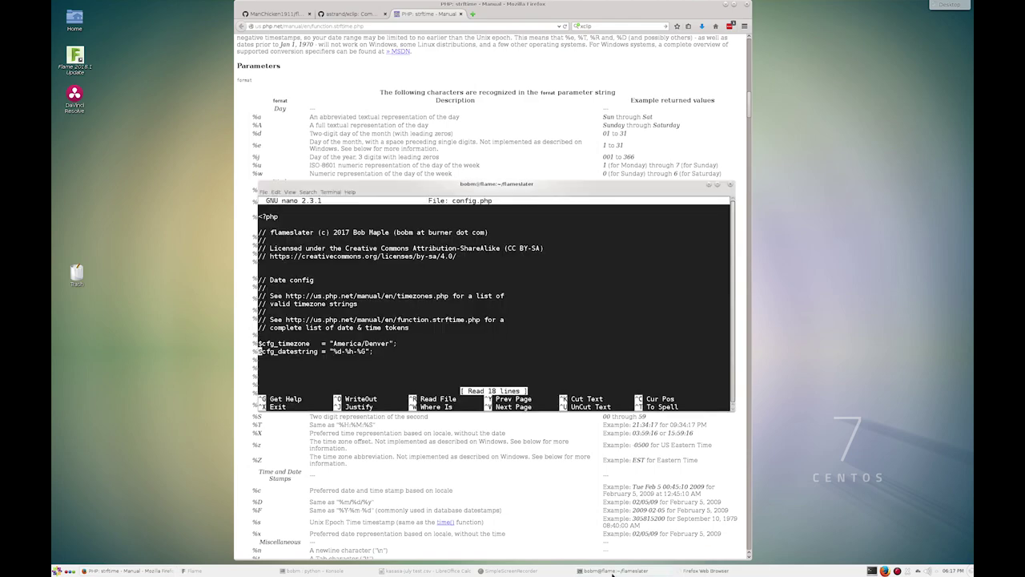
right_click(410, 298)
click(424, 304)
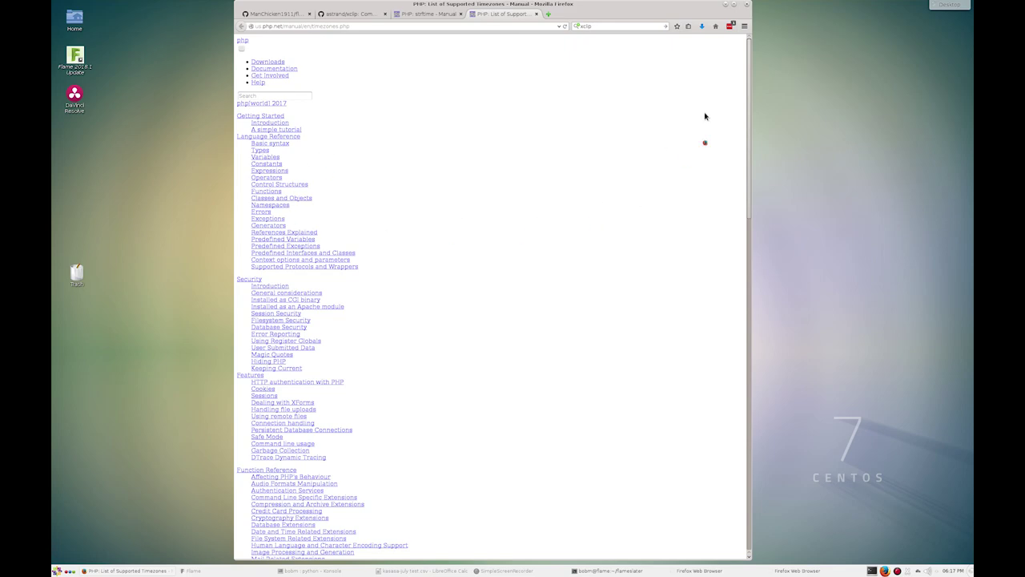
drag(750, 95, 776, 293)
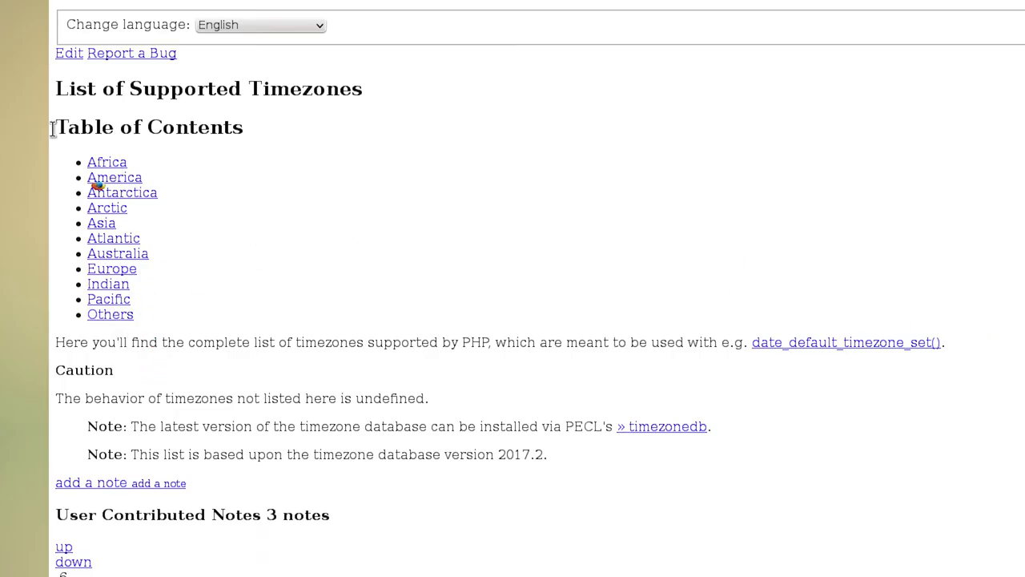
click(120, 295)
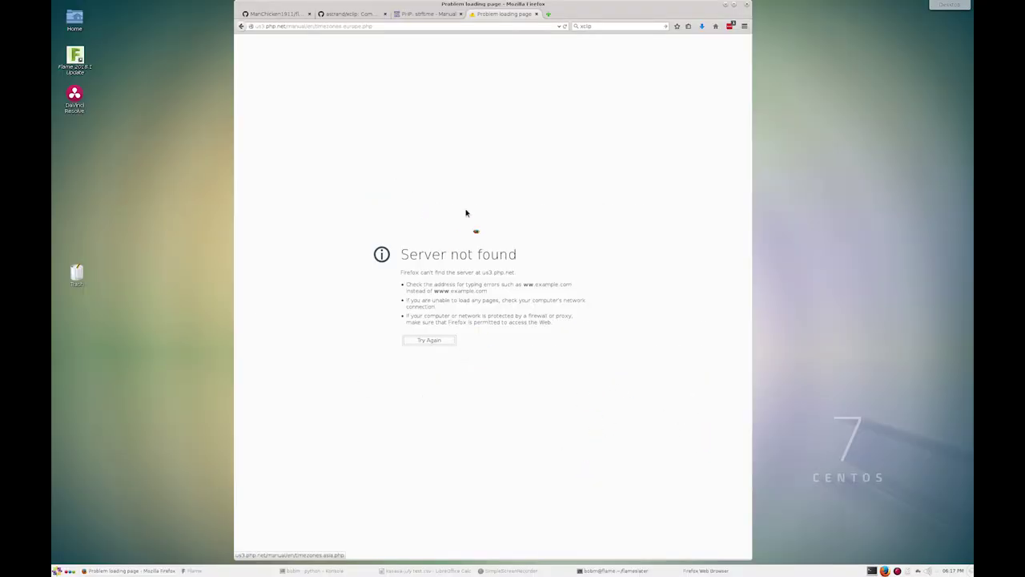
click(637, 571)
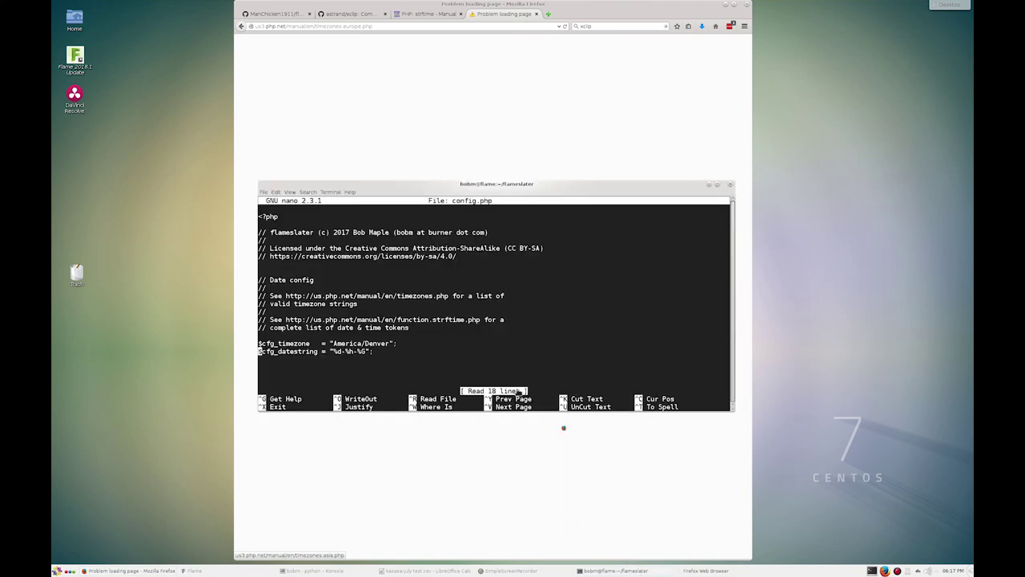